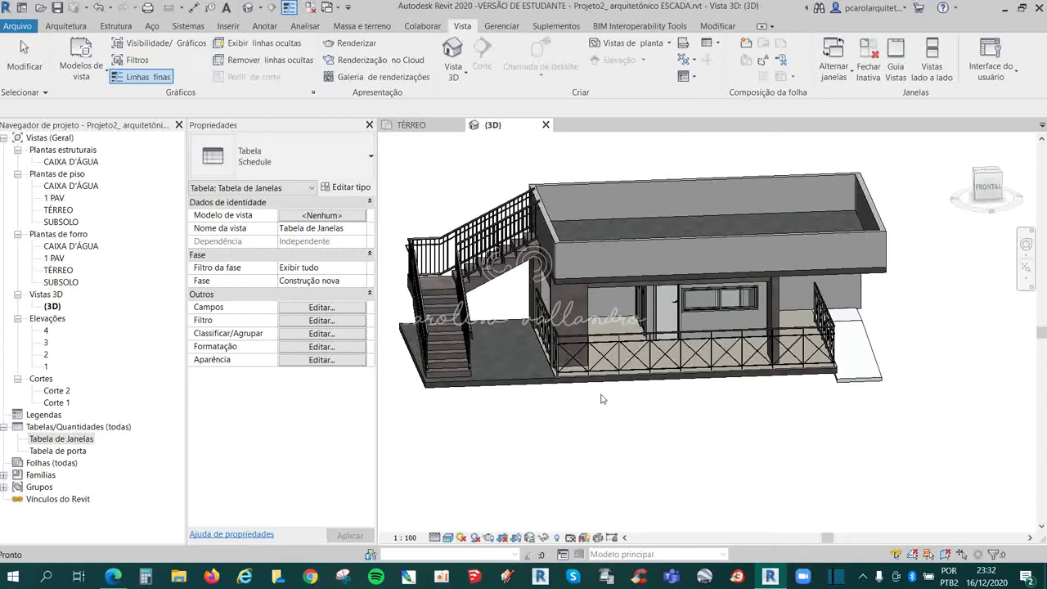
# Join the front-facade wall with the Viga Retangular 25/40 beam using Join Geometry (UG)
pyautogui.moveTo(592, 405); pyautogui.dragTo(650, 428, button='middle')
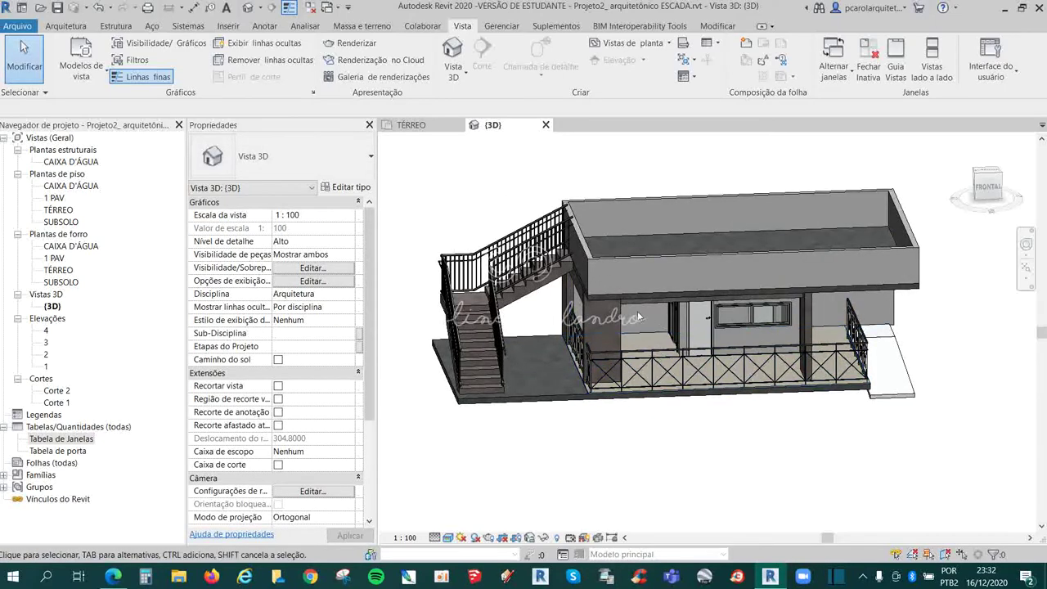
pyautogui.moveTo(637, 311)
pyautogui.keyDown('shift'); pyautogui.mouseDown(button='middle')
pyautogui.moveTo(709, 347)
pyautogui.moveTo(652, 329)
pyautogui.moveTo(628, 298)
pyautogui.moveTo(819, 296)
pyautogui.mouseUp(button='middle'); pyautogui.keyUp('shift')
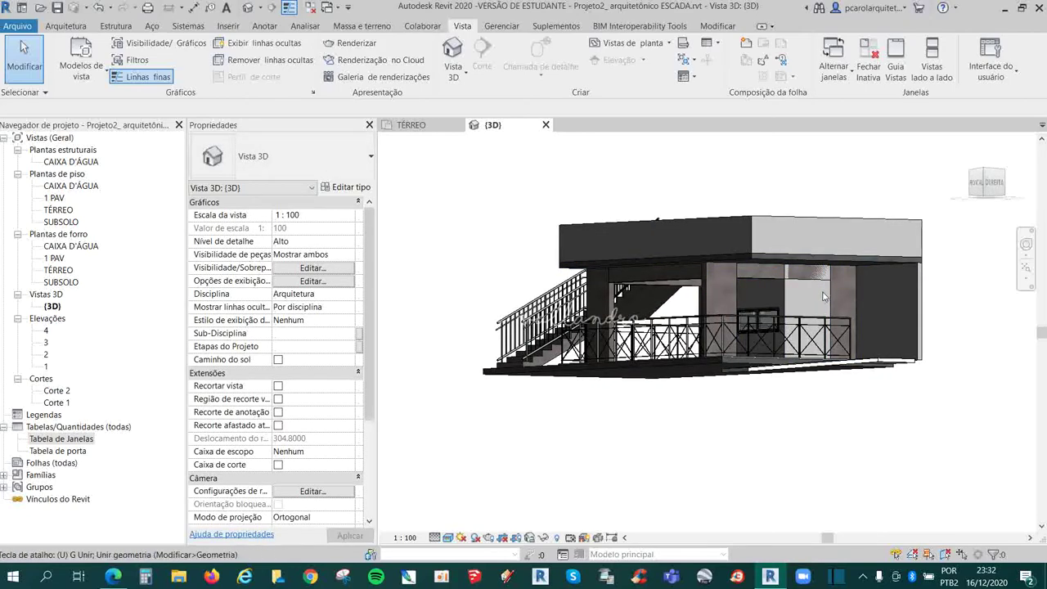
pyautogui.press('j')
pyautogui.press('g')
pyautogui.click(791, 295)
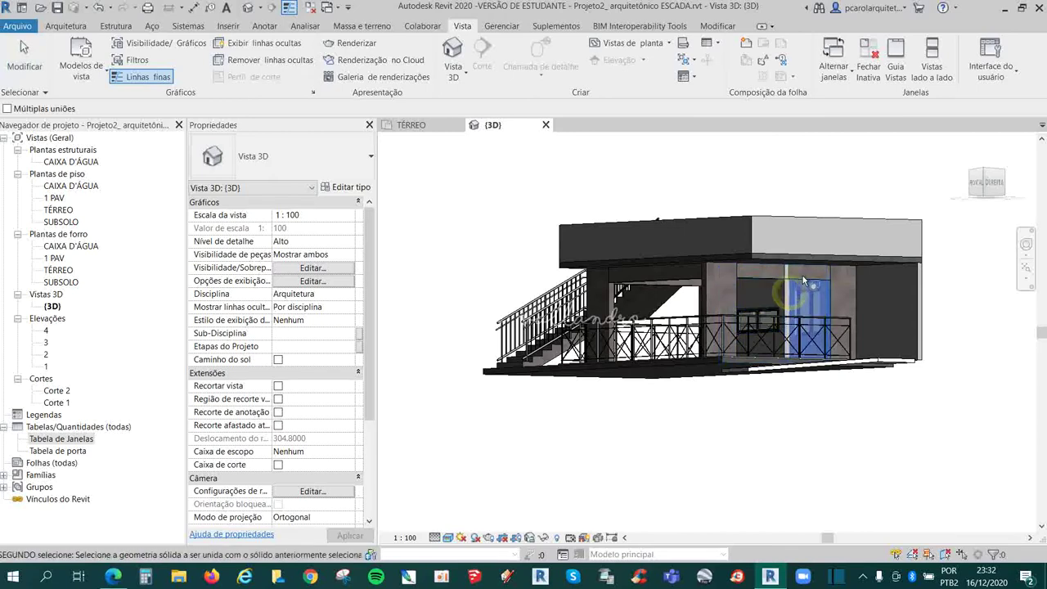
pyautogui.click(792, 298)
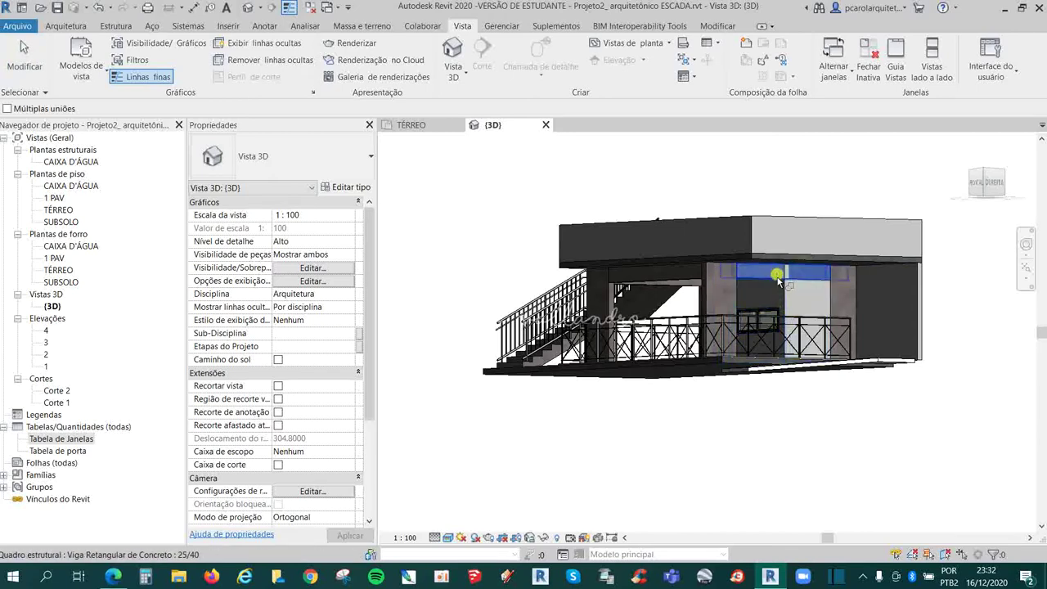
pyautogui.press('Escape')
pyautogui.moveTo(793, 317)
pyautogui.keyDown('shift'); pyautogui.mouseDown(button='middle')
pyautogui.moveTo(859, 324)
pyautogui.moveTo(711, 356)
pyautogui.moveTo(759, 348)
pyautogui.mouseUp(button='middle'); pyautogui.keyUp('shift')
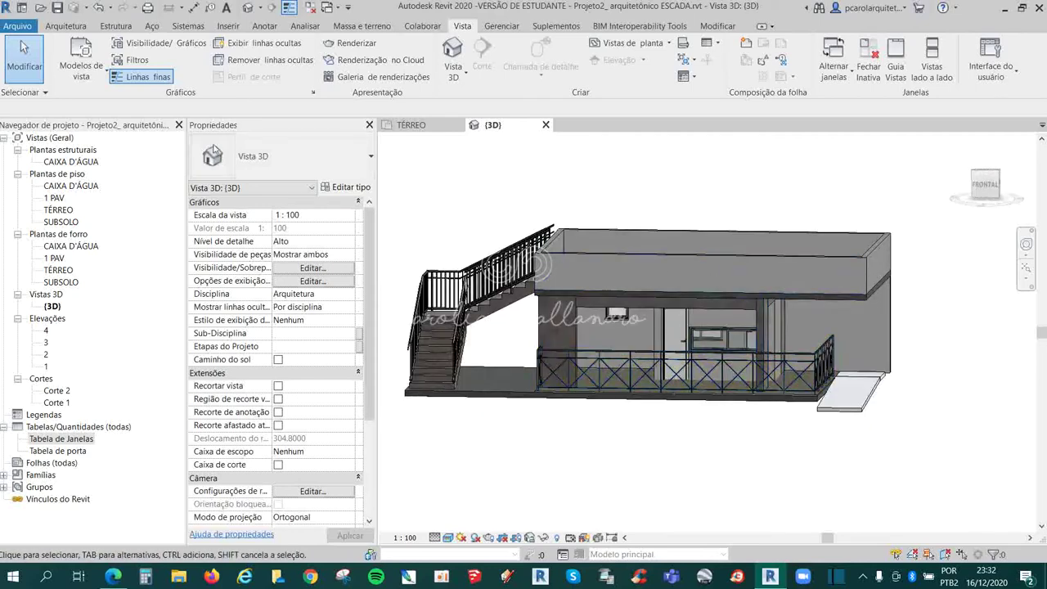
# Create a new Schedule/Quantities table for the Paredes (Walls) category
pyautogui.click(716, 47)
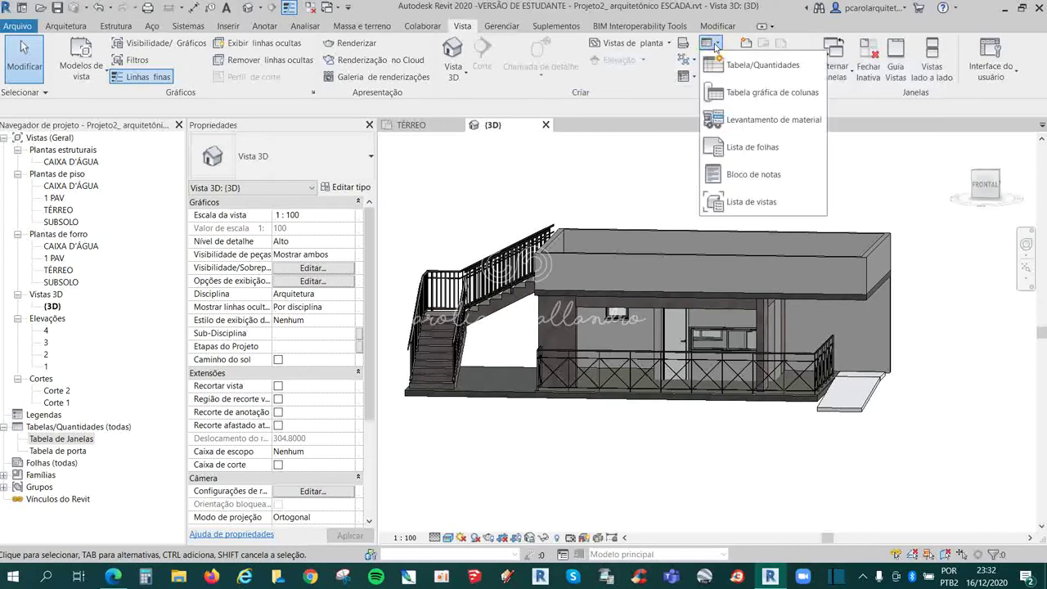
pyautogui.click(739, 63)
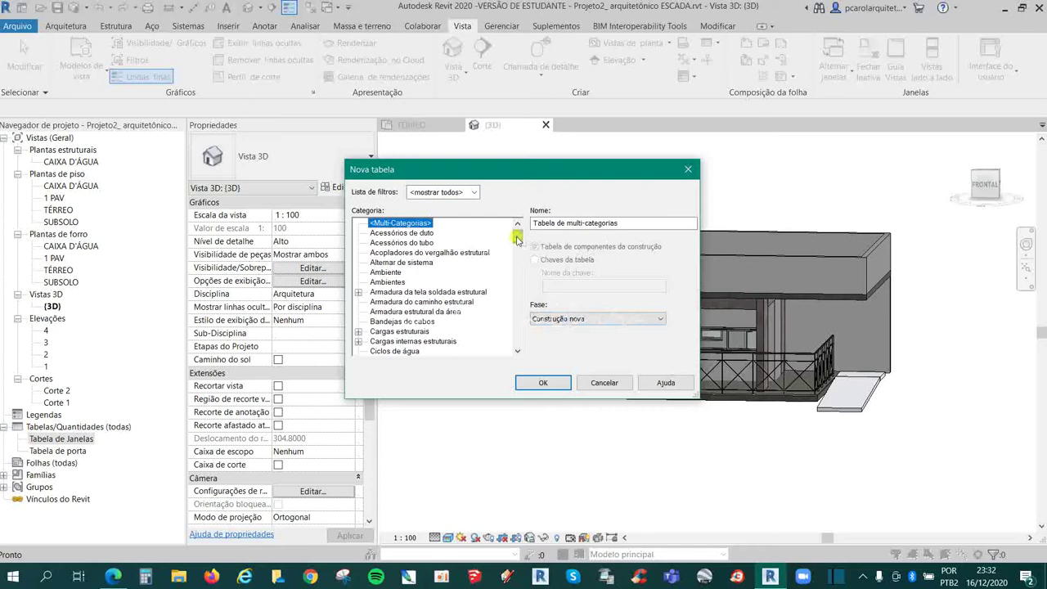
pyautogui.moveTo(518, 236); pyautogui.dragTo(534, 331)
pyautogui.scroll(2, 399, 262)
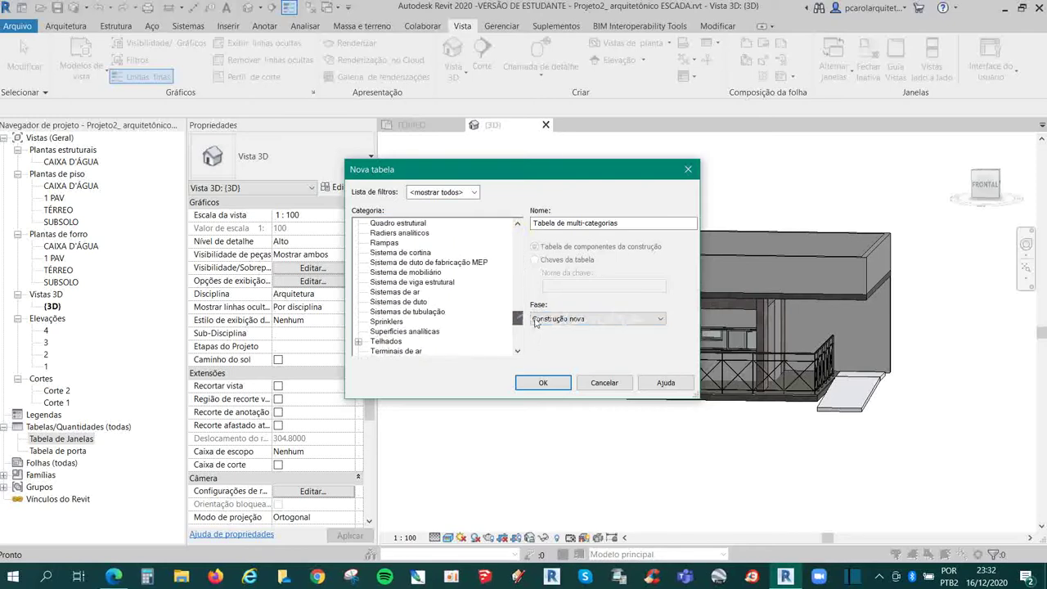
pyautogui.scroll(2, 399, 261)
pyautogui.scroll(2, 399, 262)
pyautogui.click(384, 243)
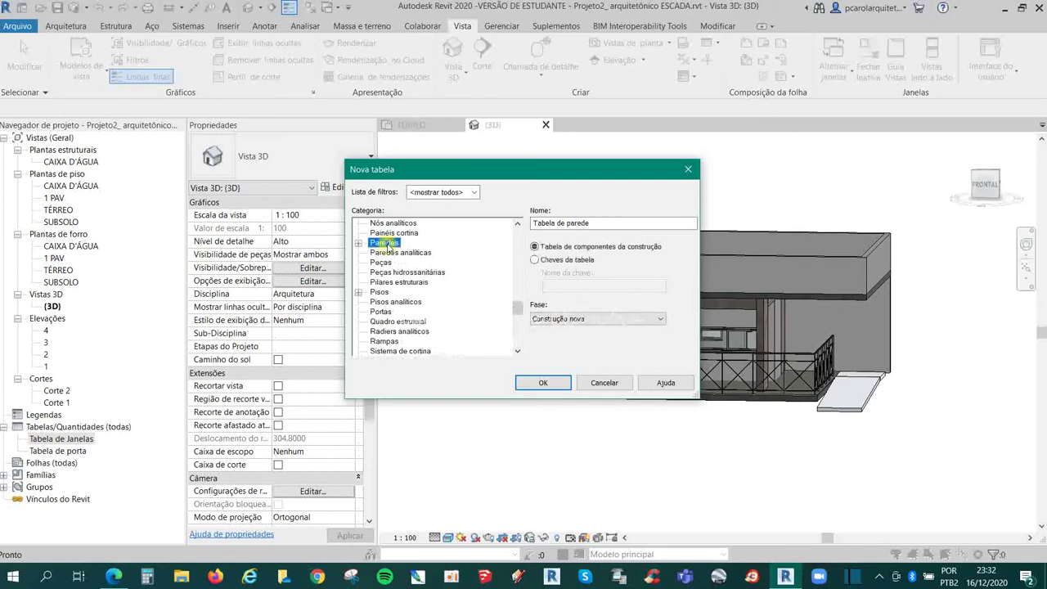
pyautogui.click(543, 383)
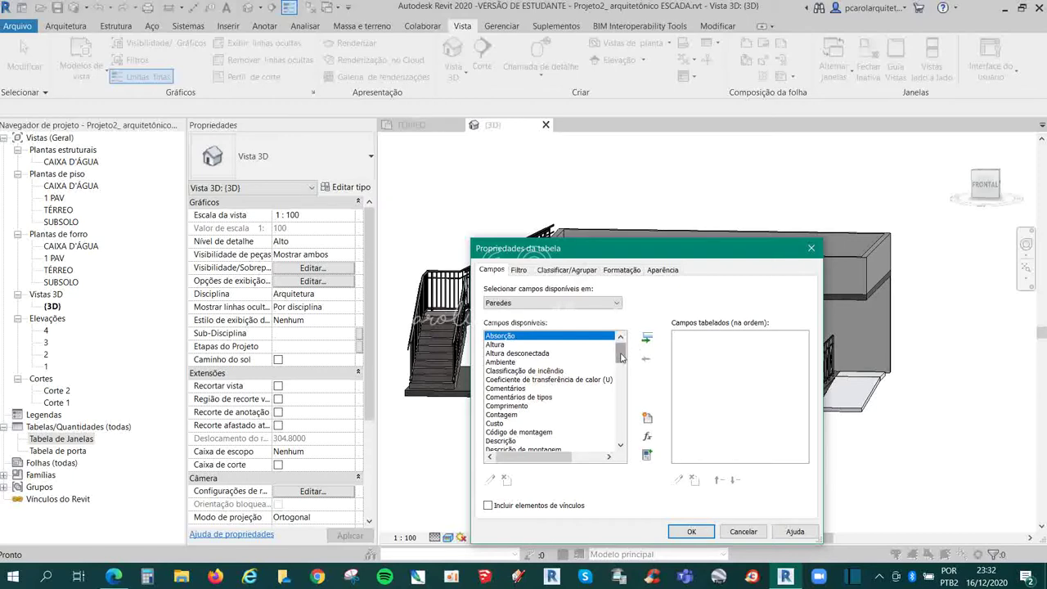
# Add the Família e tipo and Restrição da base fields to the scheduled fields
pyautogui.moveTo(624, 359); pyautogui.dragTo(627, 395)
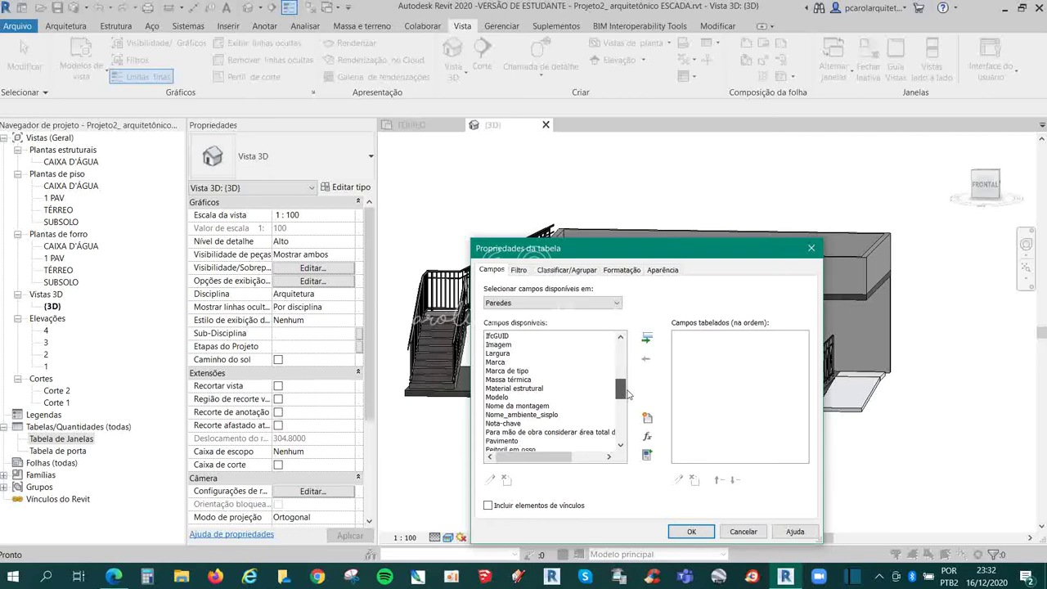
pyautogui.moveTo(628, 395)
pyautogui.mouseDown()
pyautogui.moveTo(637, 410)
pyautogui.moveTo(645, 353)
pyautogui.moveTo(648, 371)
pyautogui.mouseUp()
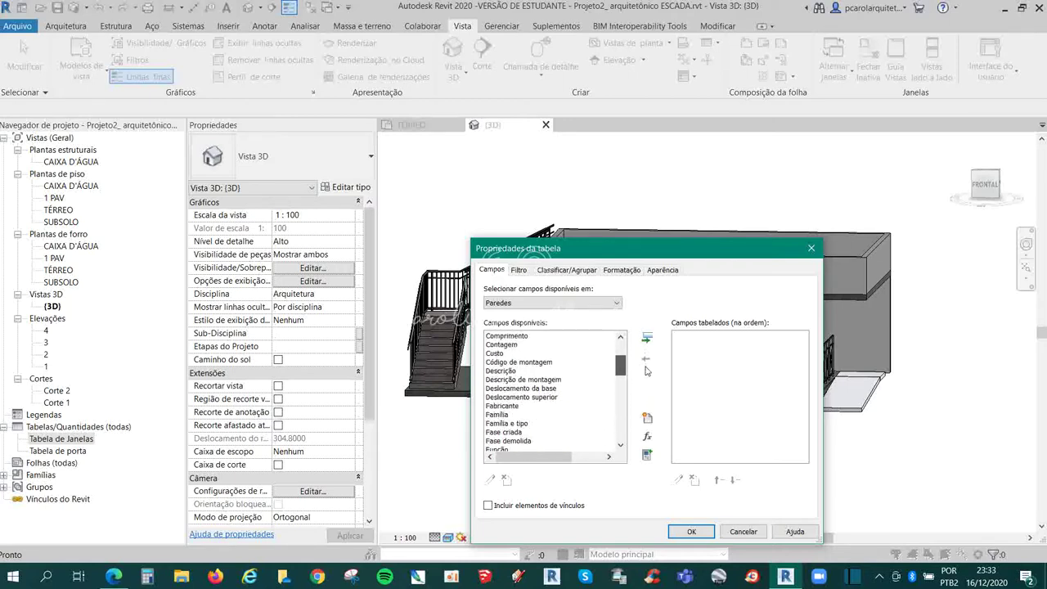
pyautogui.scroll(-1, 495, 391)
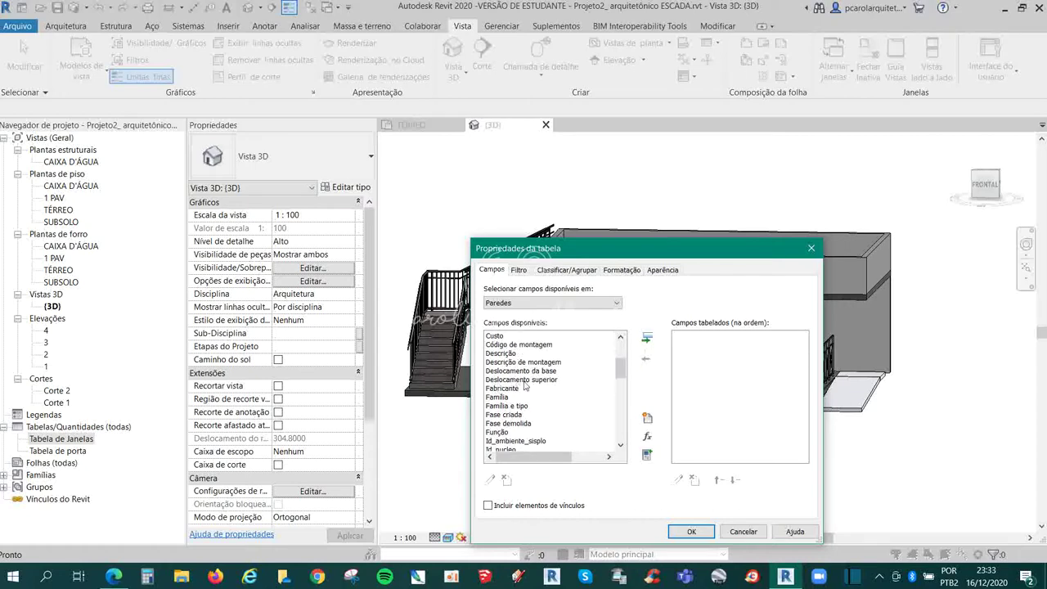
pyautogui.click(527, 406)
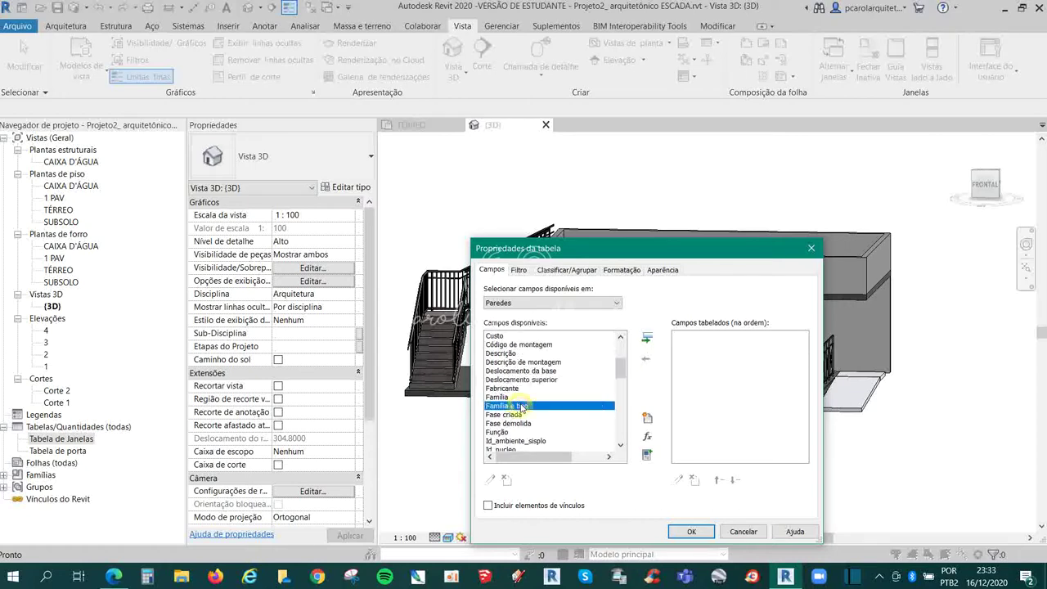
pyautogui.click(648, 340)
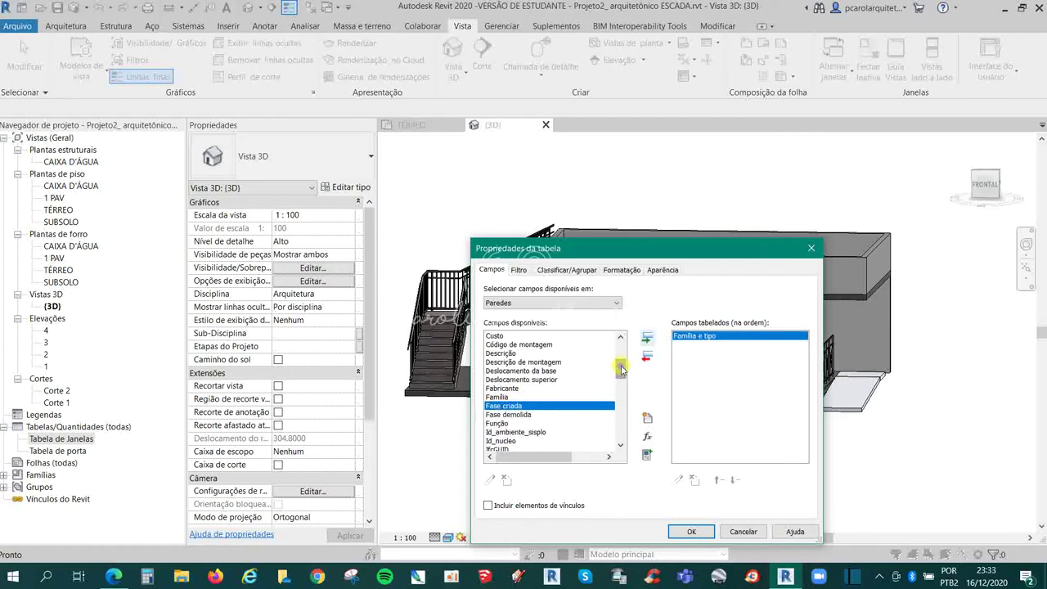
pyautogui.moveTo(622, 370); pyautogui.dragTo(622, 372)
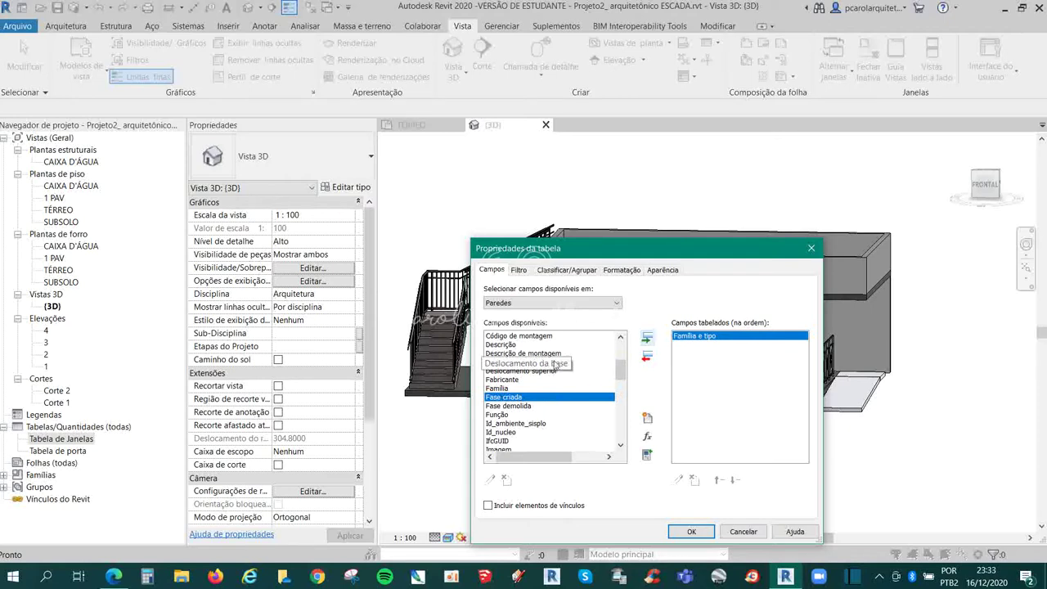
pyautogui.moveTo(622, 373); pyautogui.dragTo(631, 401)
pyautogui.click(527, 407)
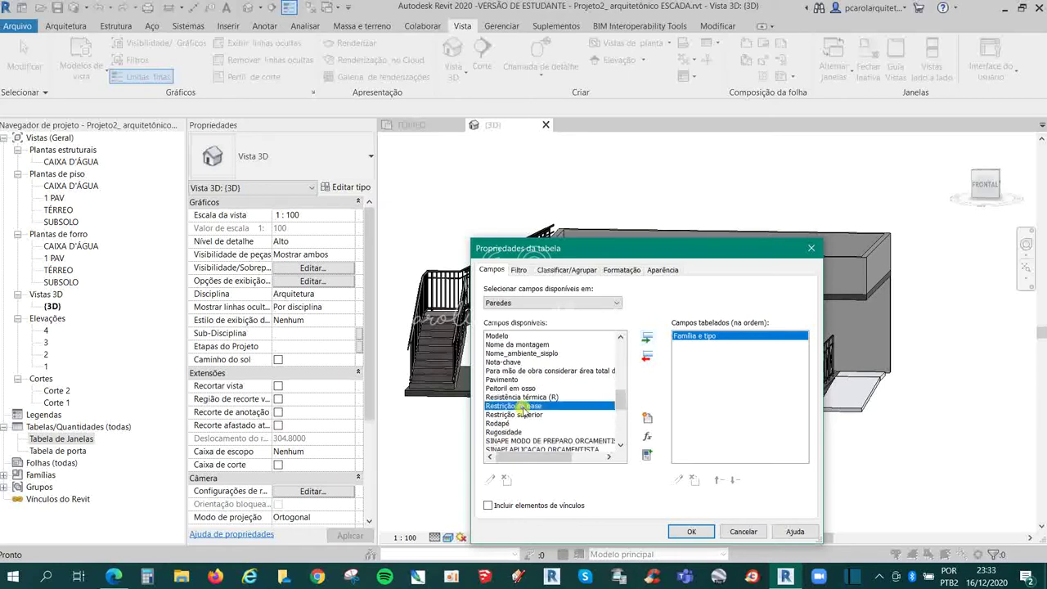
pyautogui.click(648, 339)
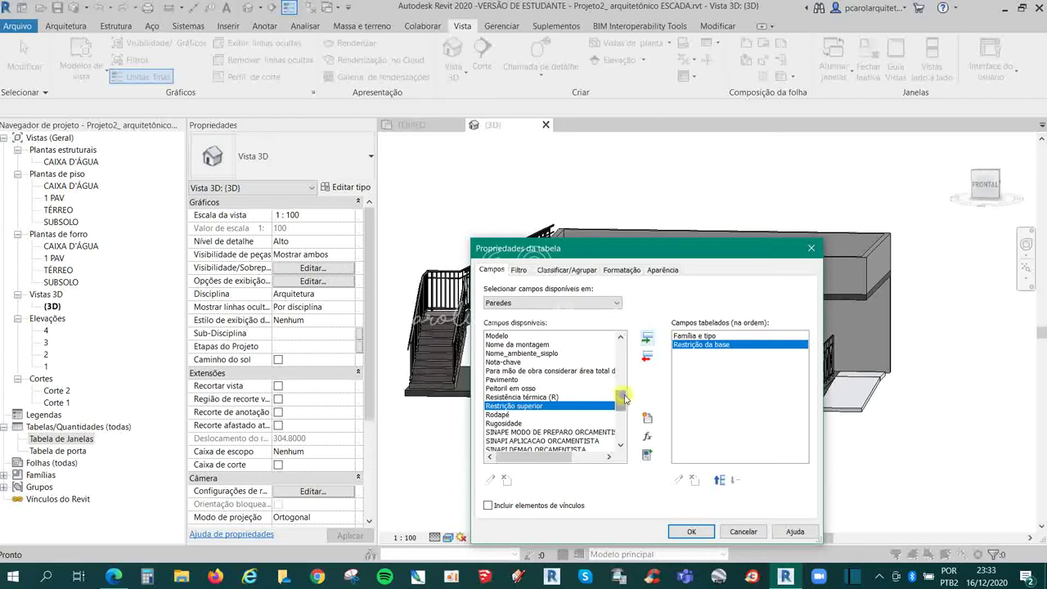
# Add Comprimento, Contagem and Altura, move Altura above Contagem, and create the schedule
pyautogui.moveTo(622, 399); pyautogui.dragTo(643, 360)
pyautogui.click(520, 362)
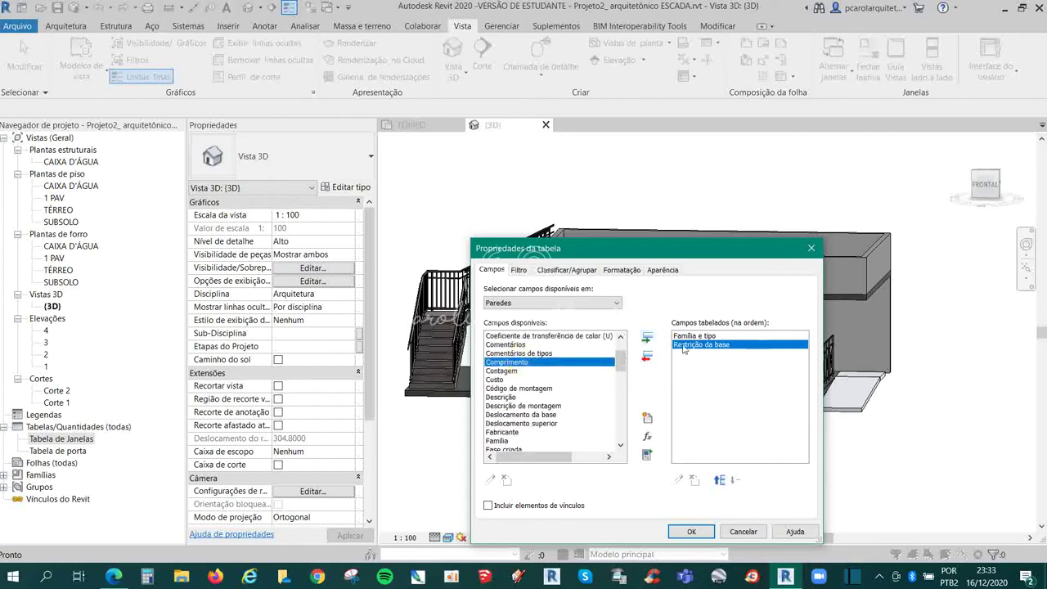
pyautogui.click(647, 338)
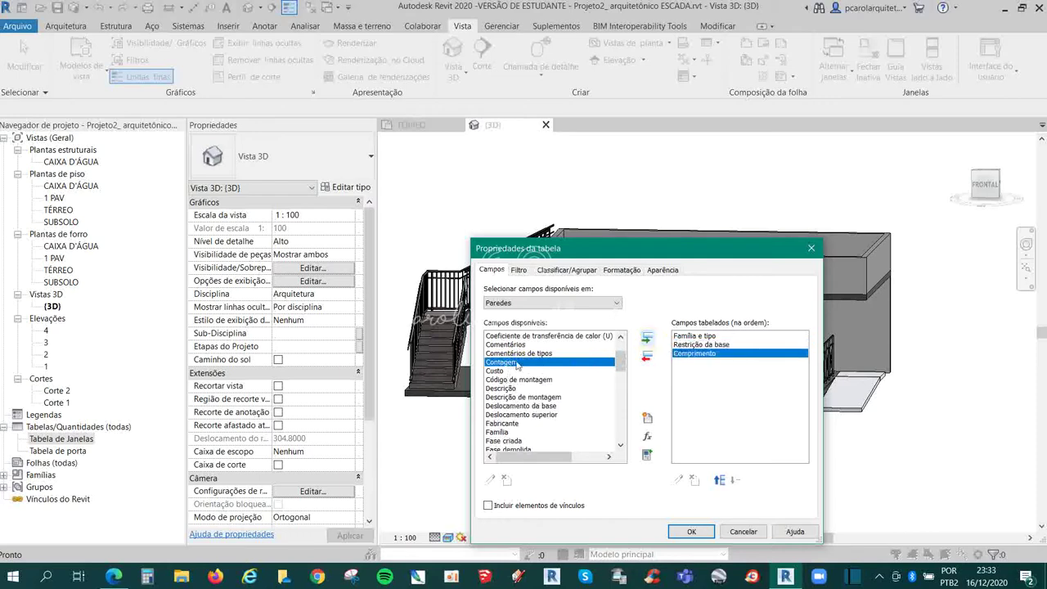
pyautogui.click(647, 338)
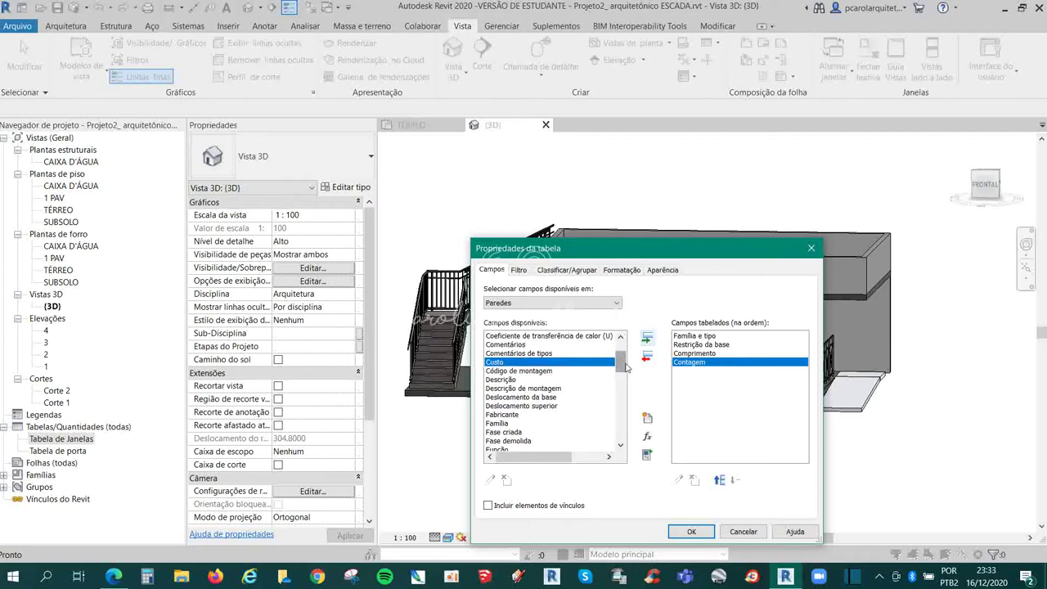
pyautogui.moveTo(626, 369); pyautogui.dragTo(626, 360)
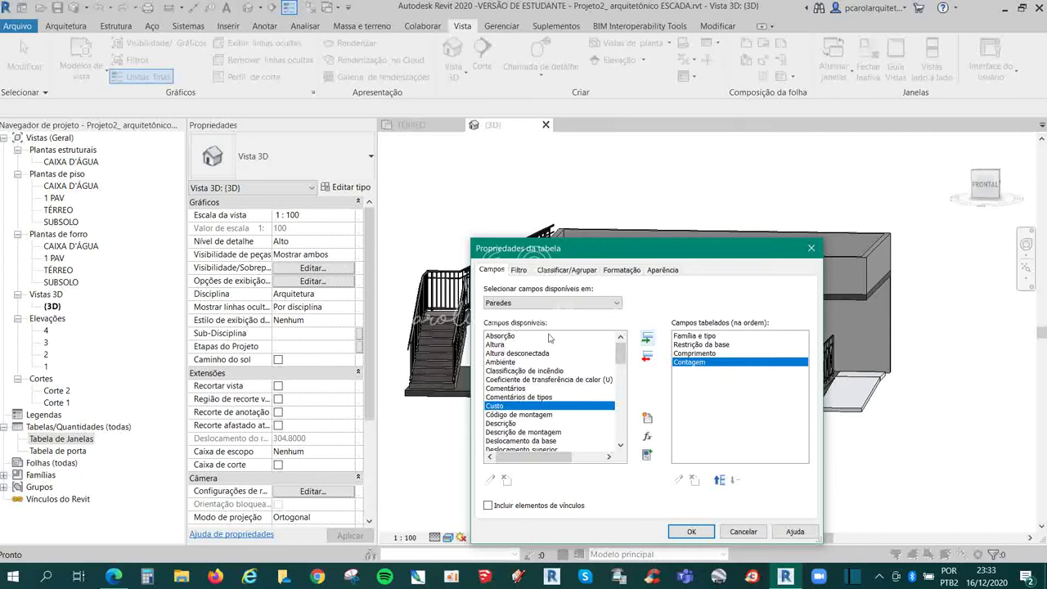
pyautogui.click(532, 345)
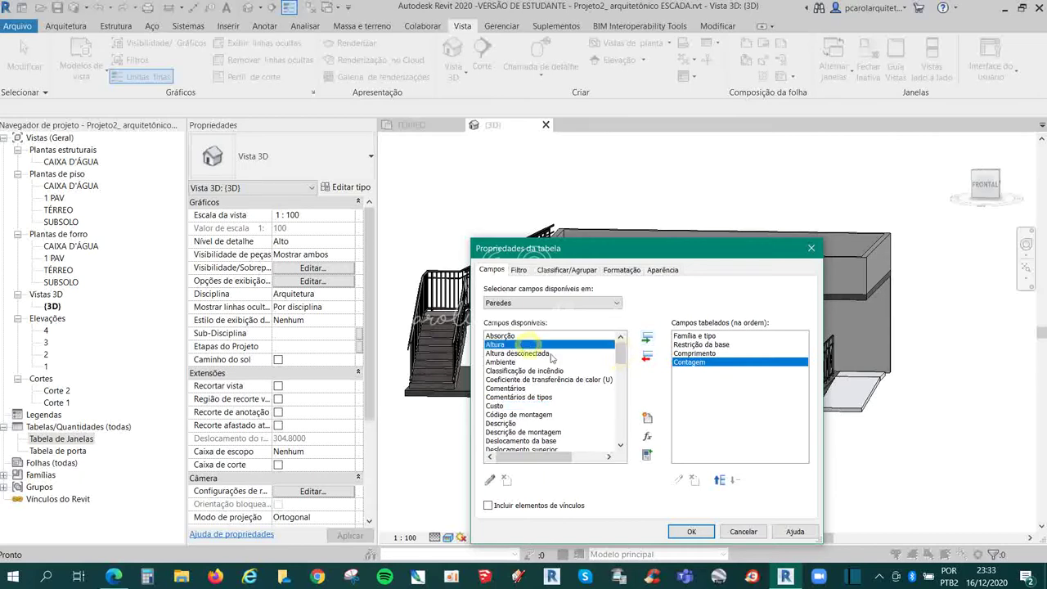
pyautogui.click(646, 338)
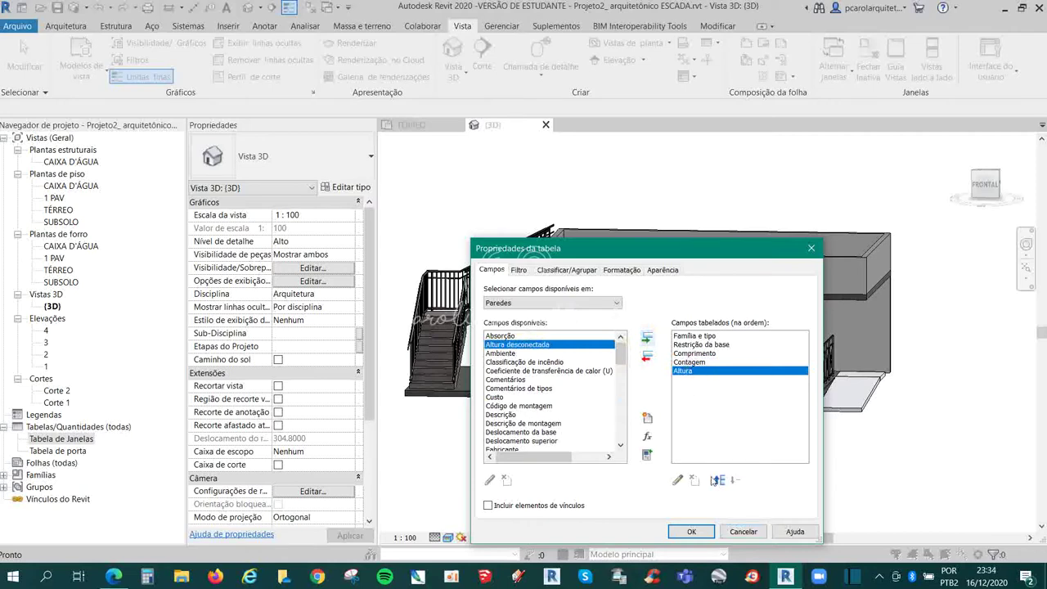
pyautogui.click(717, 480)
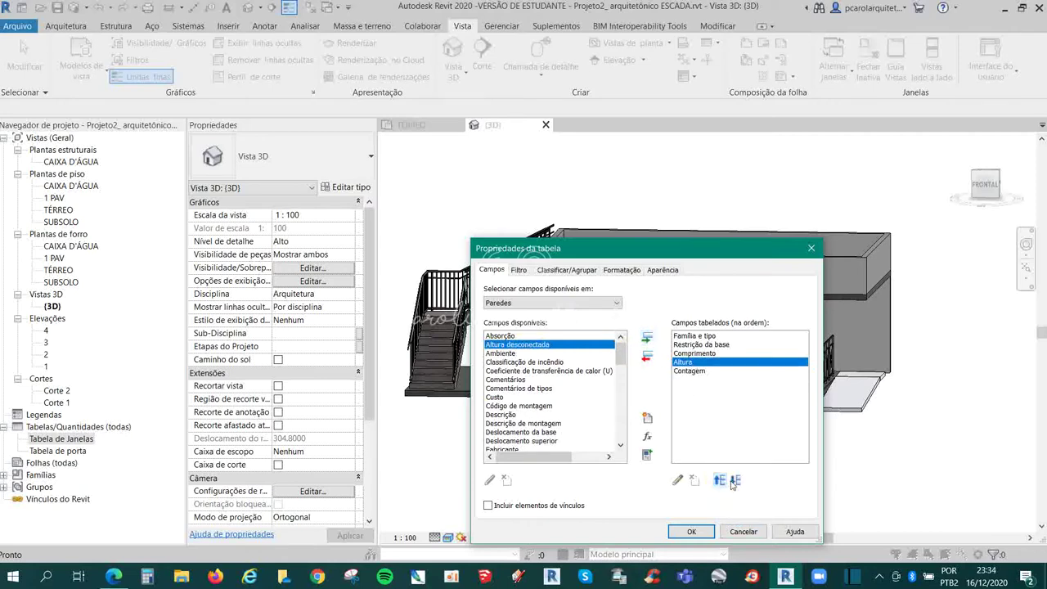
pyautogui.click(703, 372)
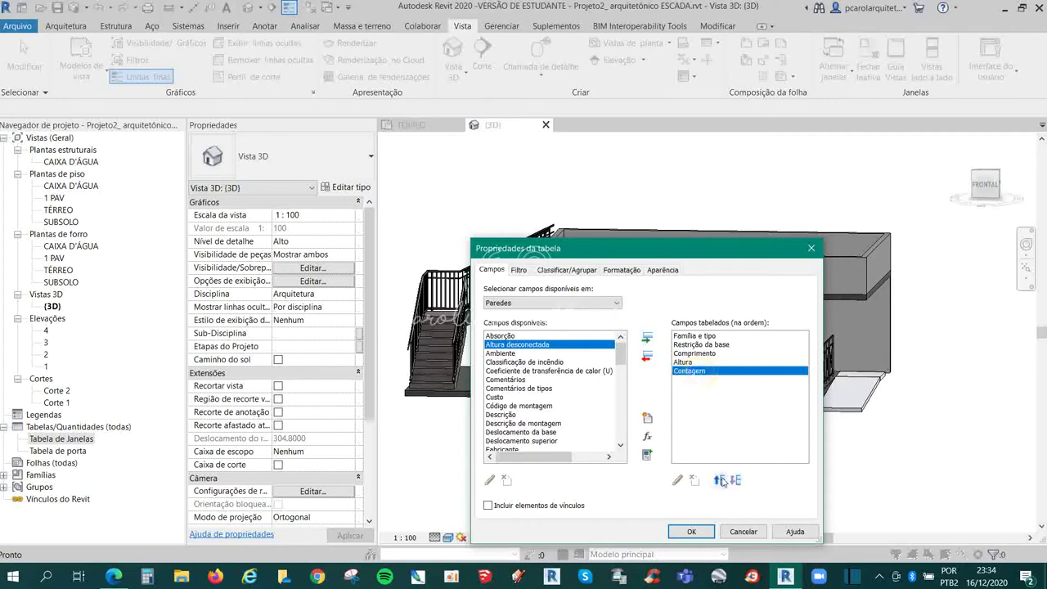
pyautogui.click(692, 532)
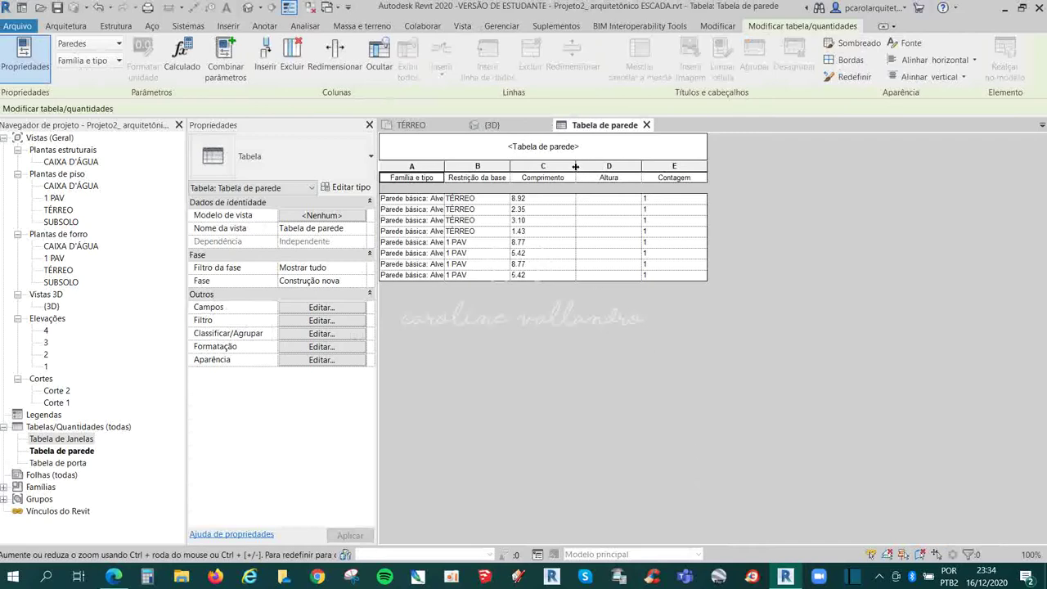
# Widen the Família e tipo, Restrição da base and Comprimento columns to show full wall type names
pyautogui.moveTo(575, 167); pyautogui.dragTo(611, 167)
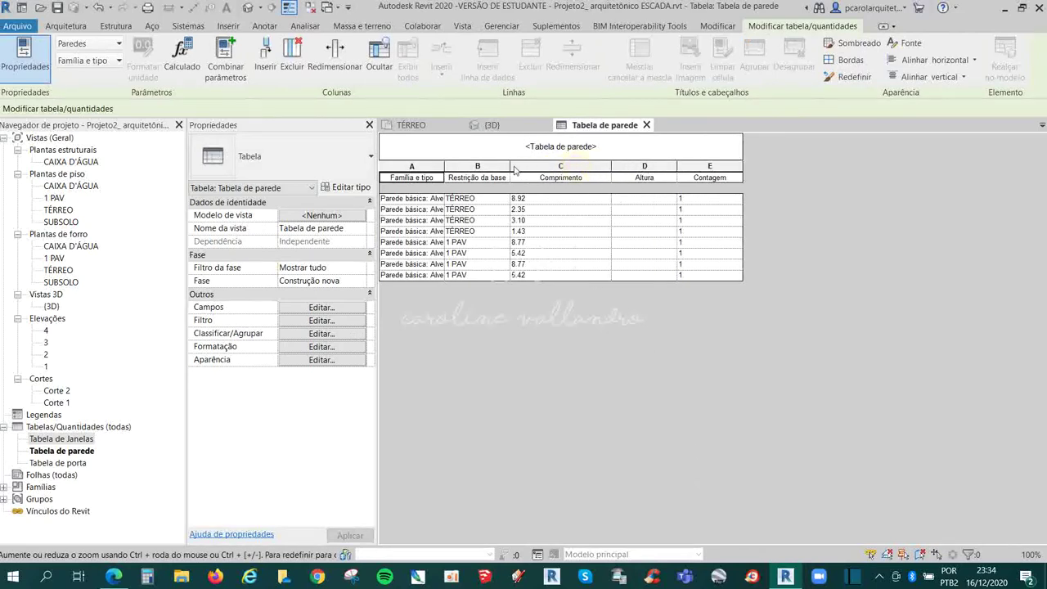
pyautogui.moveTo(510, 167); pyautogui.dragTo(575, 167)
pyautogui.click(482, 166)
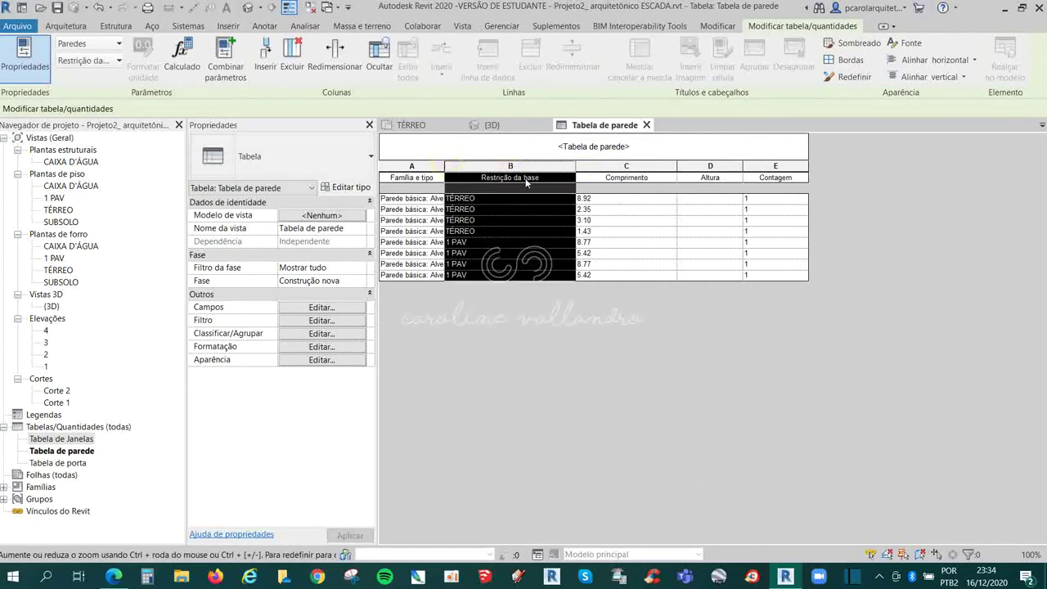
pyautogui.moveTo(446, 165); pyautogui.dragTo(628, 187)
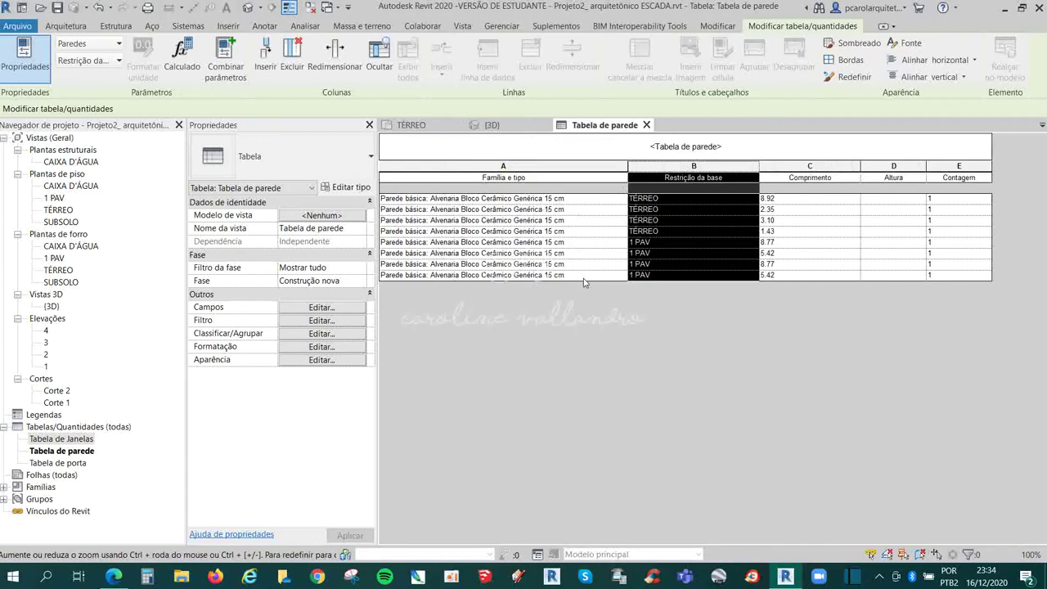
pyautogui.click(737, 253)
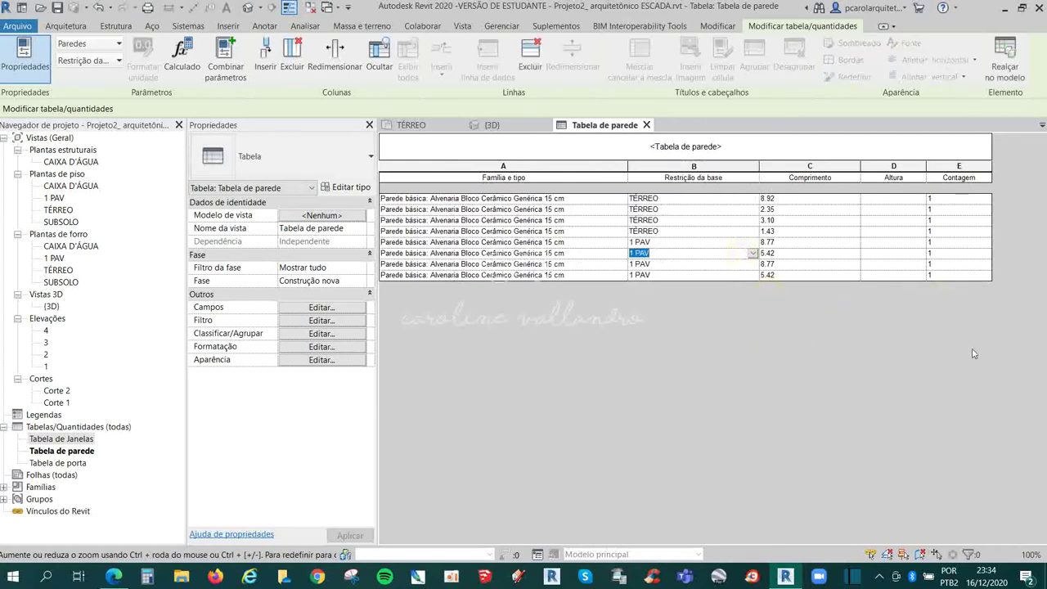
pyautogui.click(602, 252)
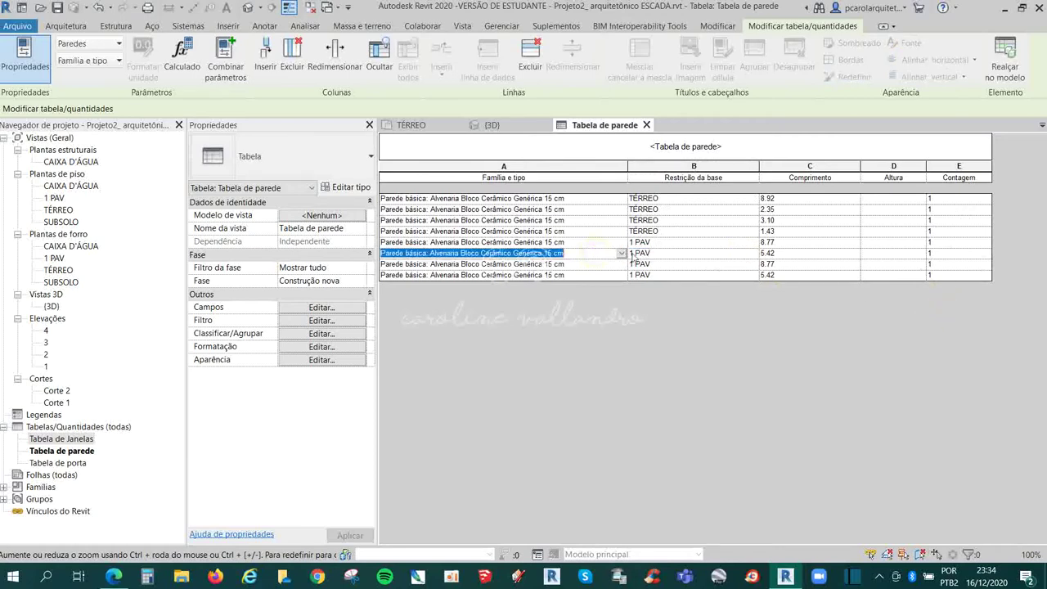
pyautogui.click(618, 150)
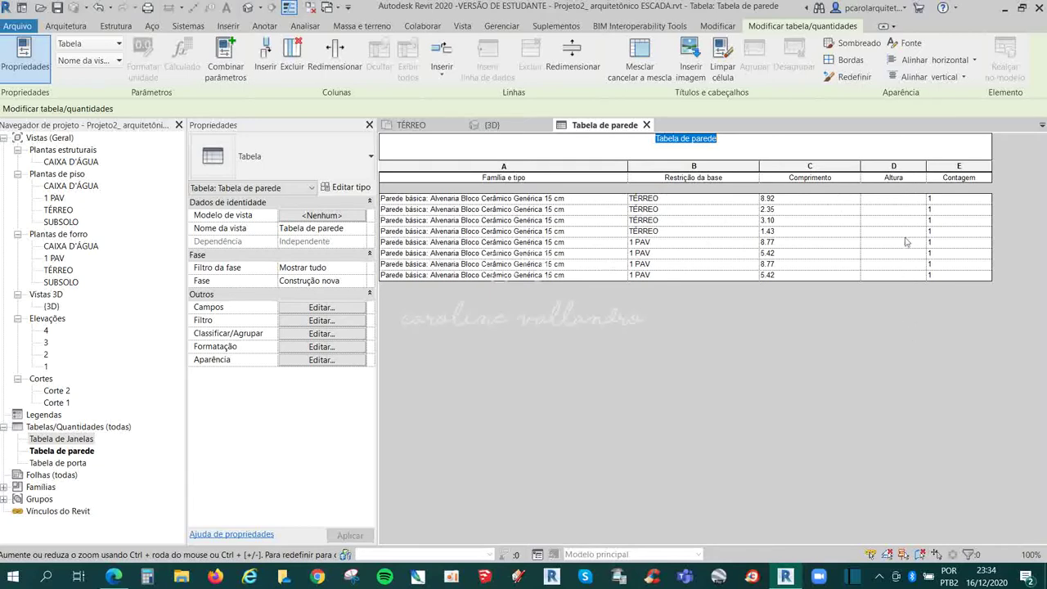
# Remove the Altura field, then narrow the Restrição da base and Comprimento columns
pyautogui.click(322, 308)
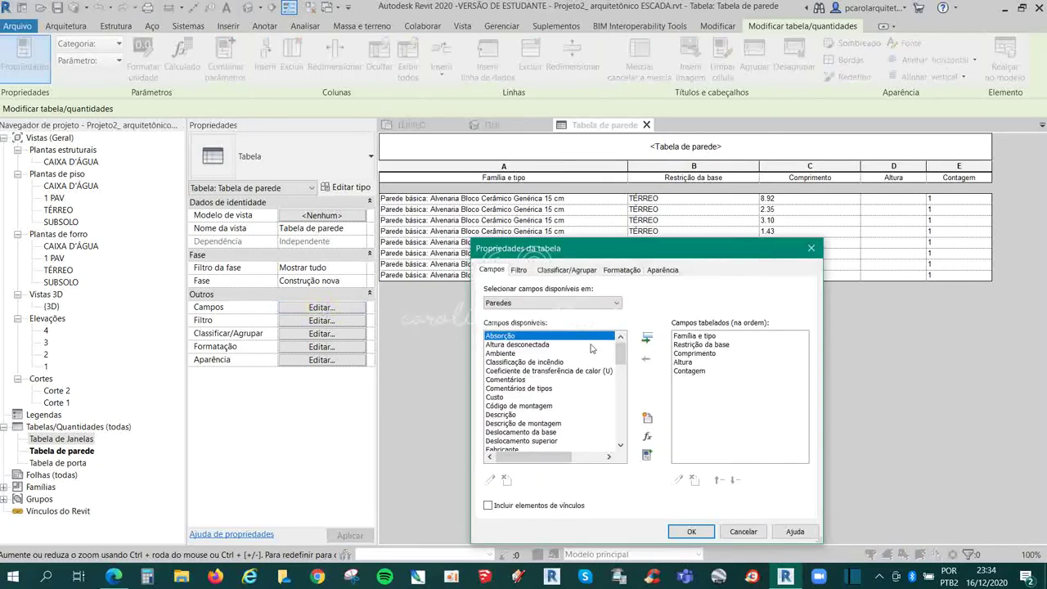
pyautogui.click(684, 362)
pyautogui.click(649, 357)
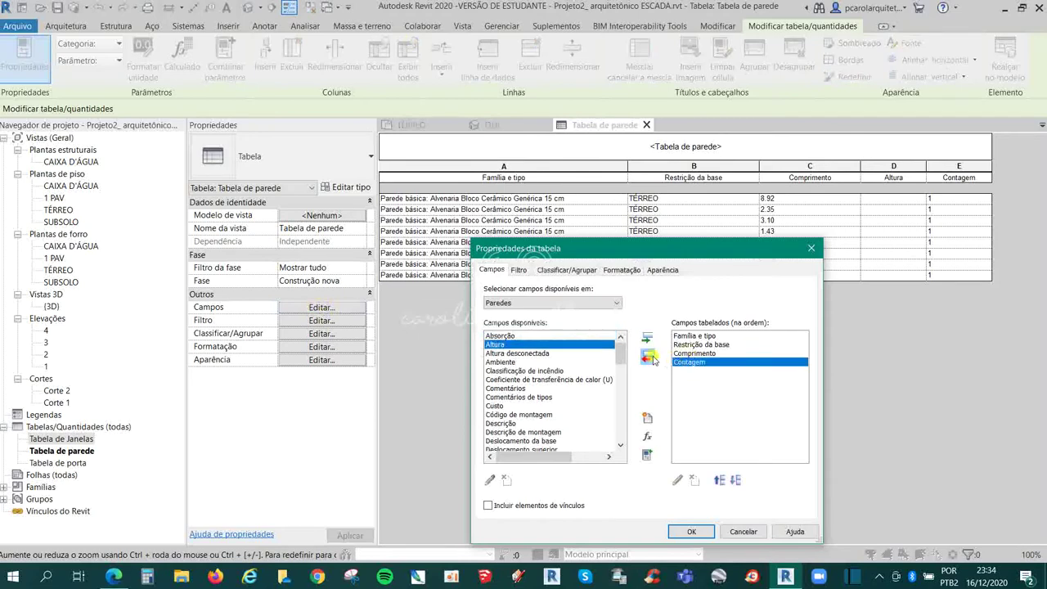
pyautogui.click(691, 532)
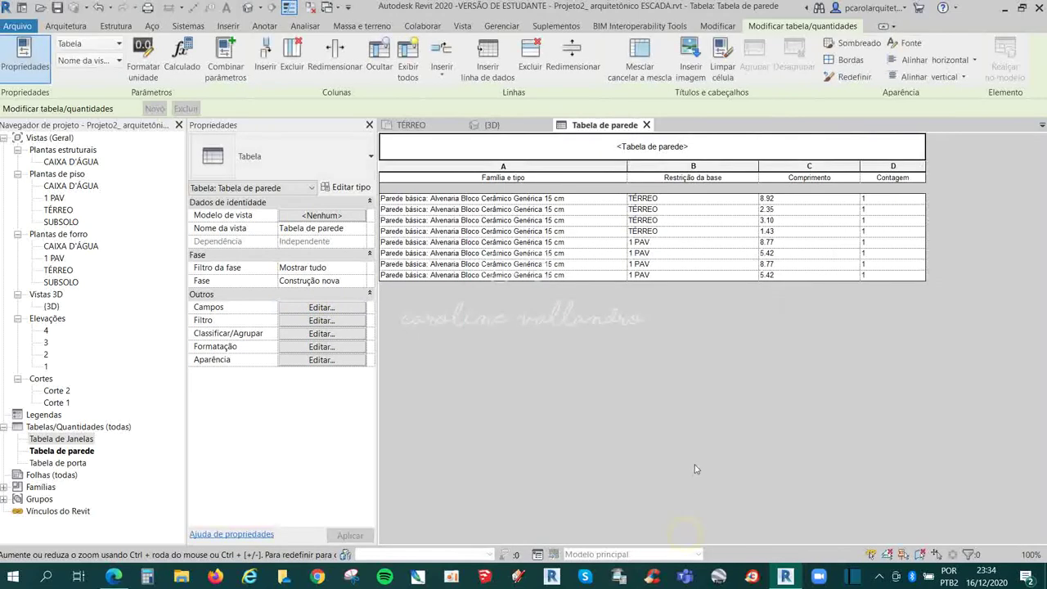
pyautogui.moveTo(758, 167); pyautogui.dragTo(739, 167)
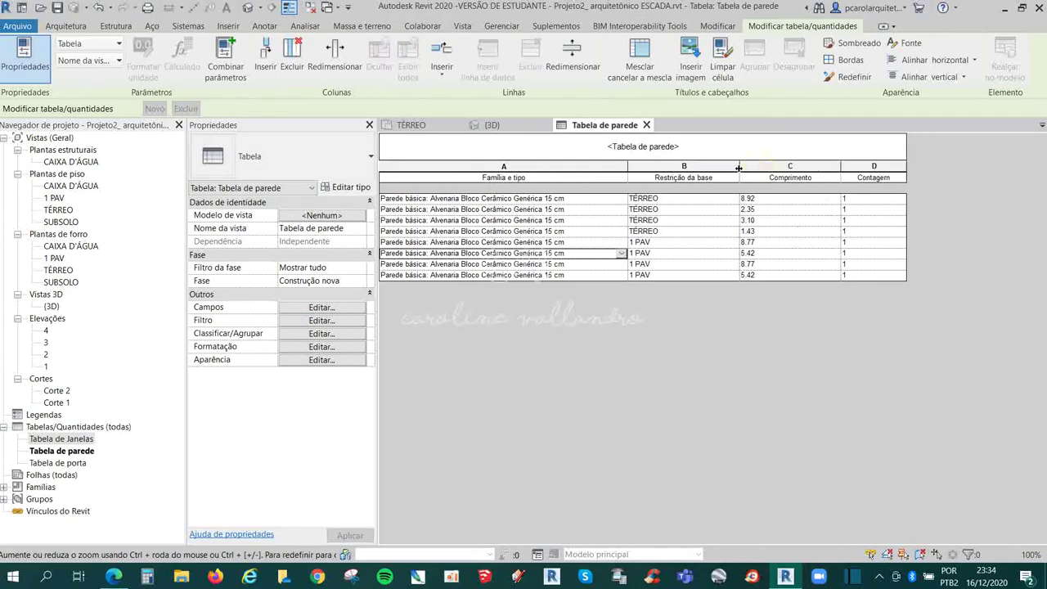
pyautogui.moveTo(839, 166); pyautogui.dragTo(815, 167)
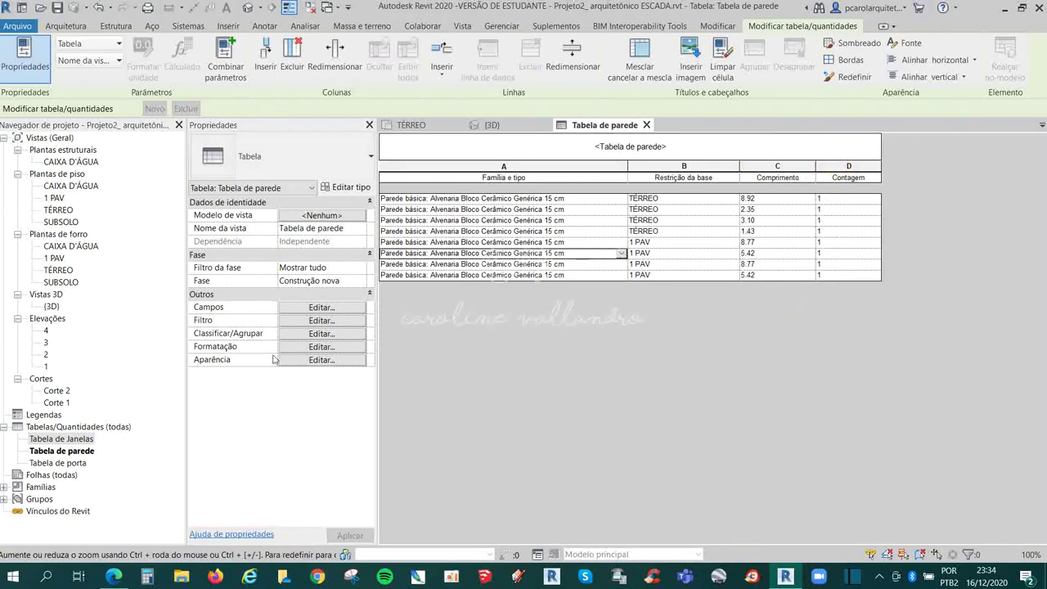
# Turn on Grand totals in the schedule's Sorting/Grouping settings
pyautogui.click(311, 333)
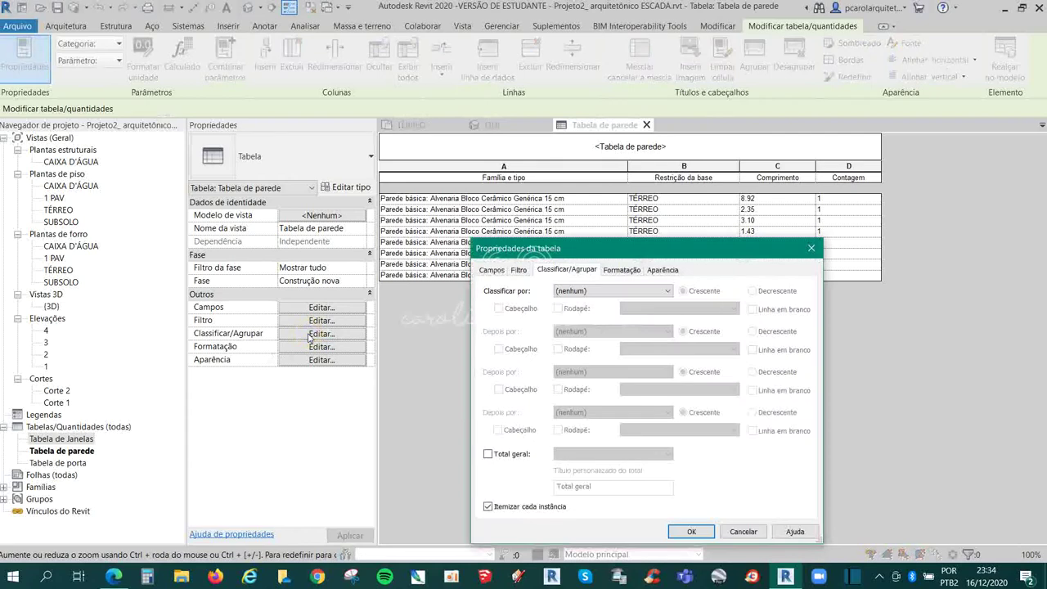
pyautogui.click(514, 455)
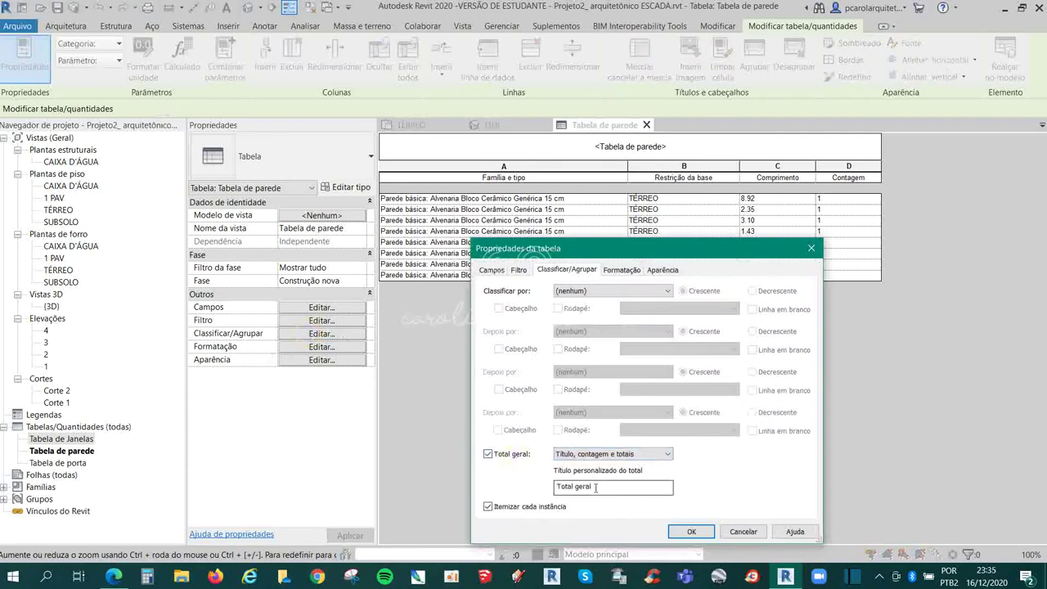
pyautogui.click(691, 531)
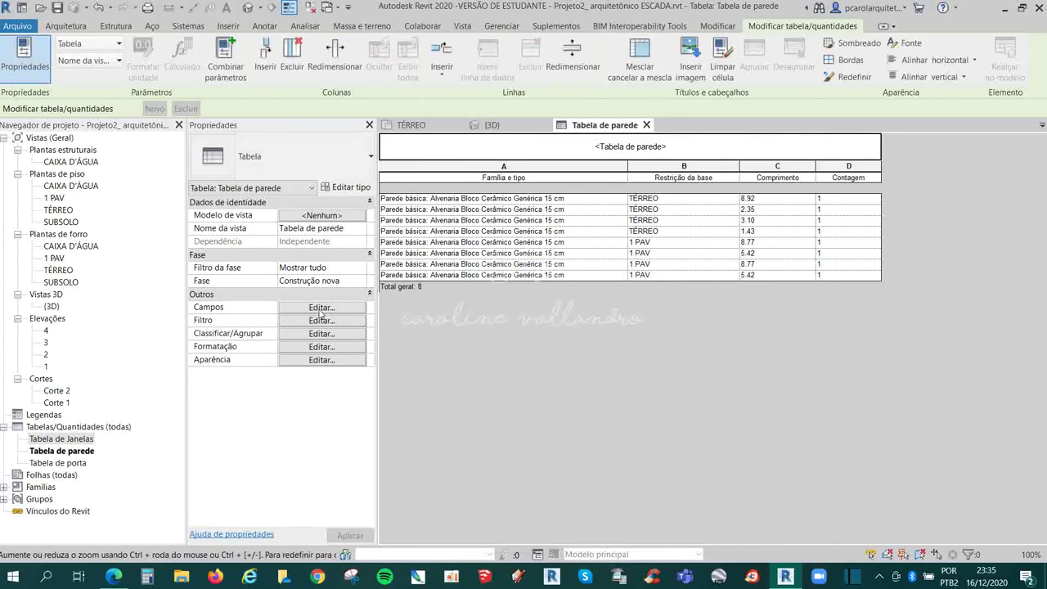
# Set the Comprimento field to calculate totals, giving a 44.18 sum
pyautogui.click(305, 335)
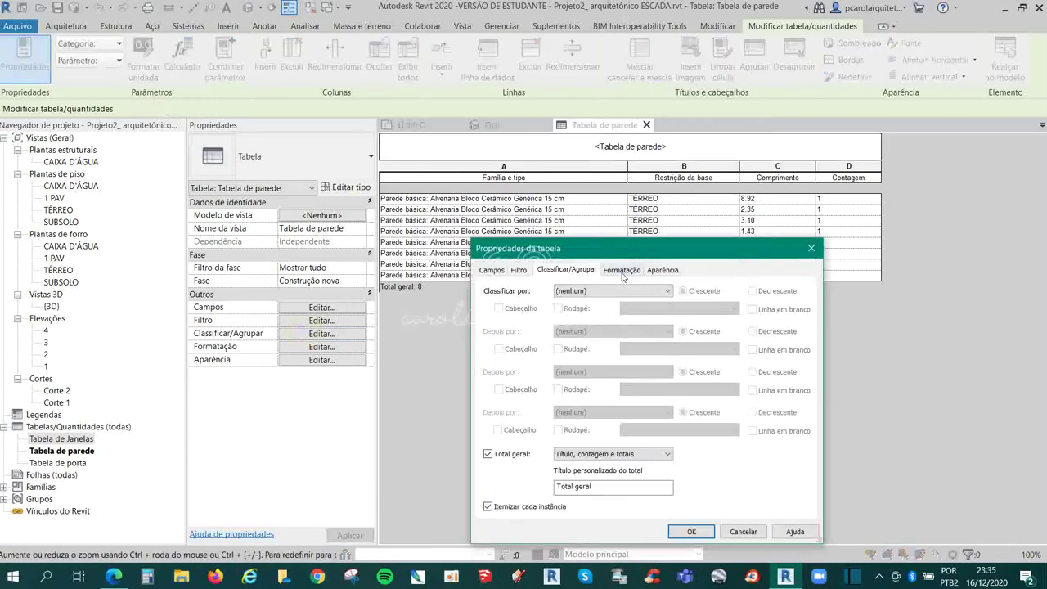
pyautogui.click(622, 271)
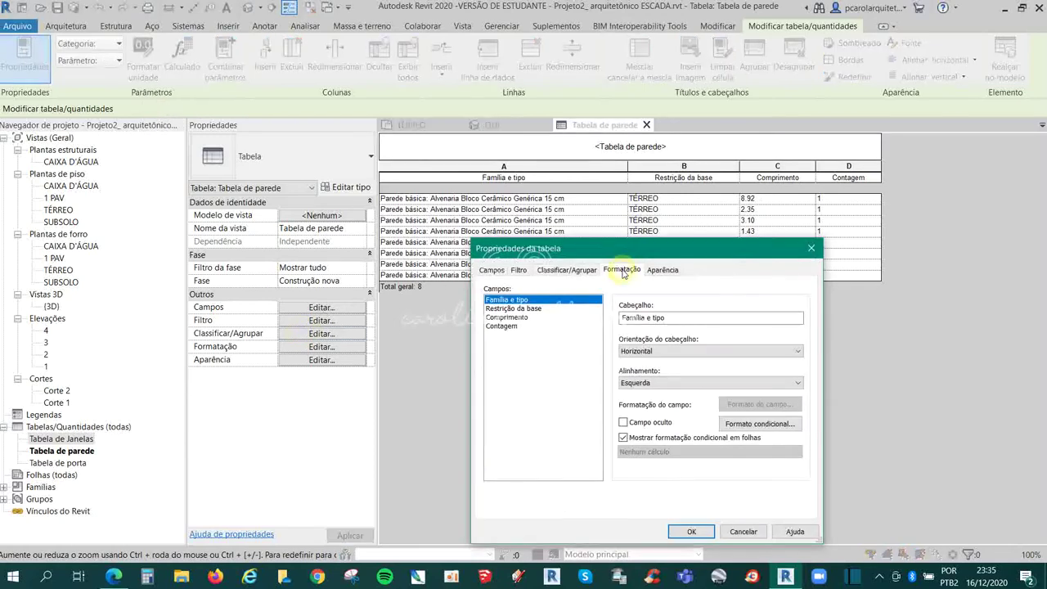
pyautogui.click(505, 319)
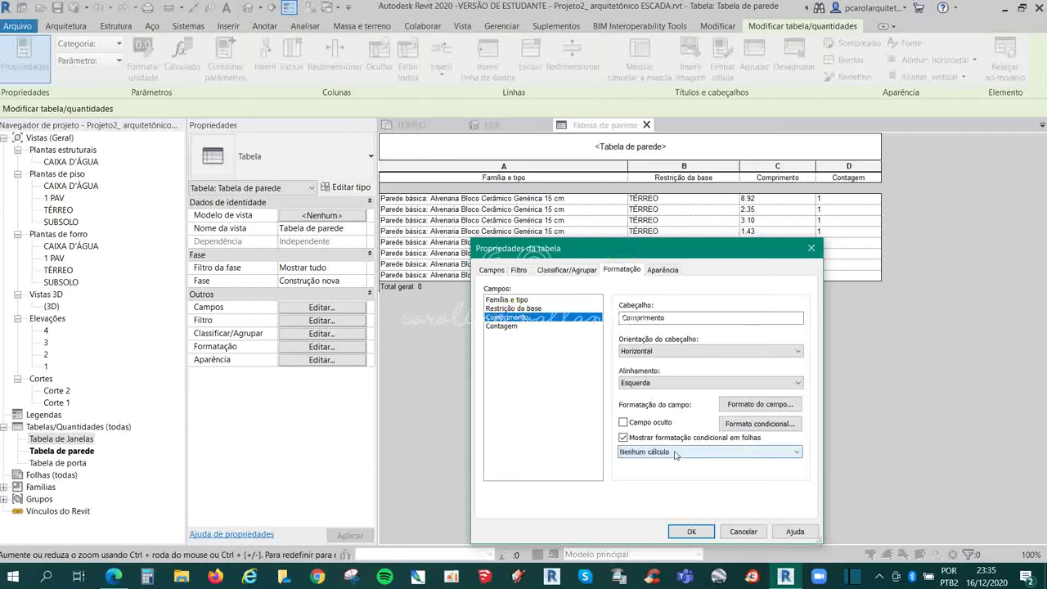
pyautogui.click(679, 453)
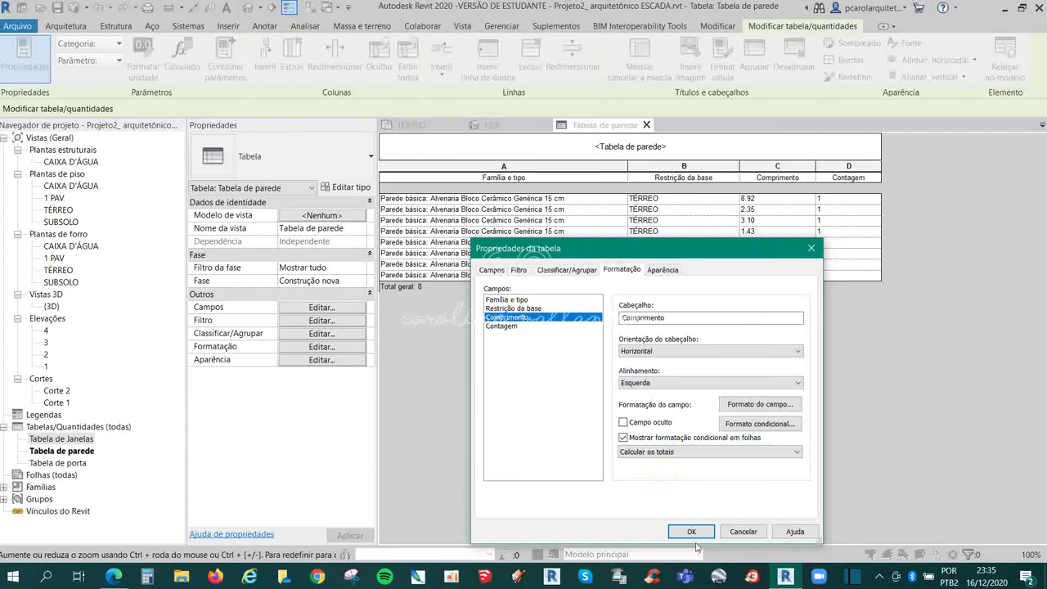
pyautogui.click(692, 532)
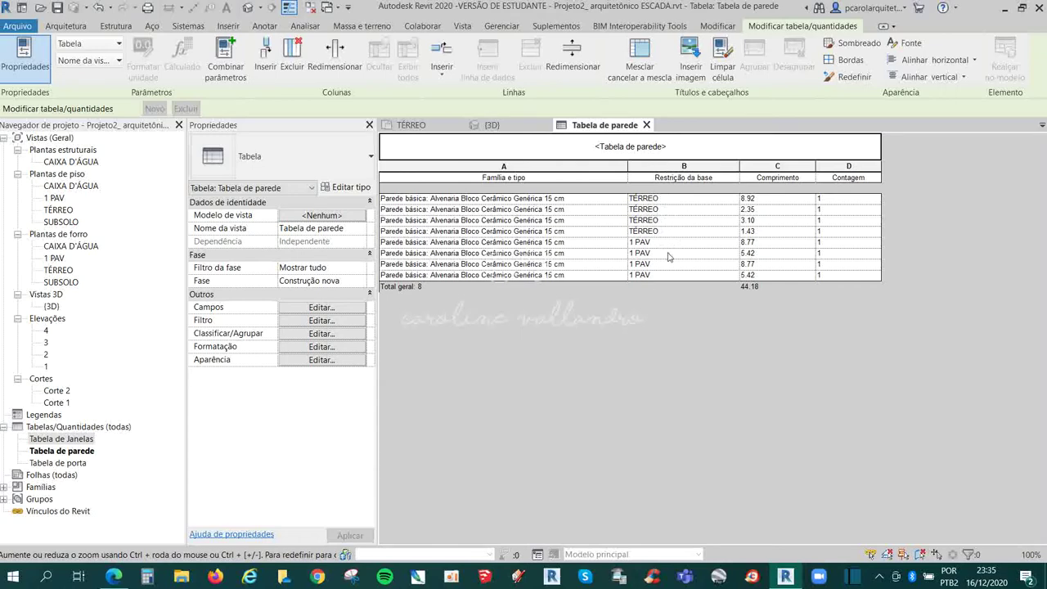
# Move Restrição da base to the top of the scheduled fields list
pyautogui.click(297, 309)
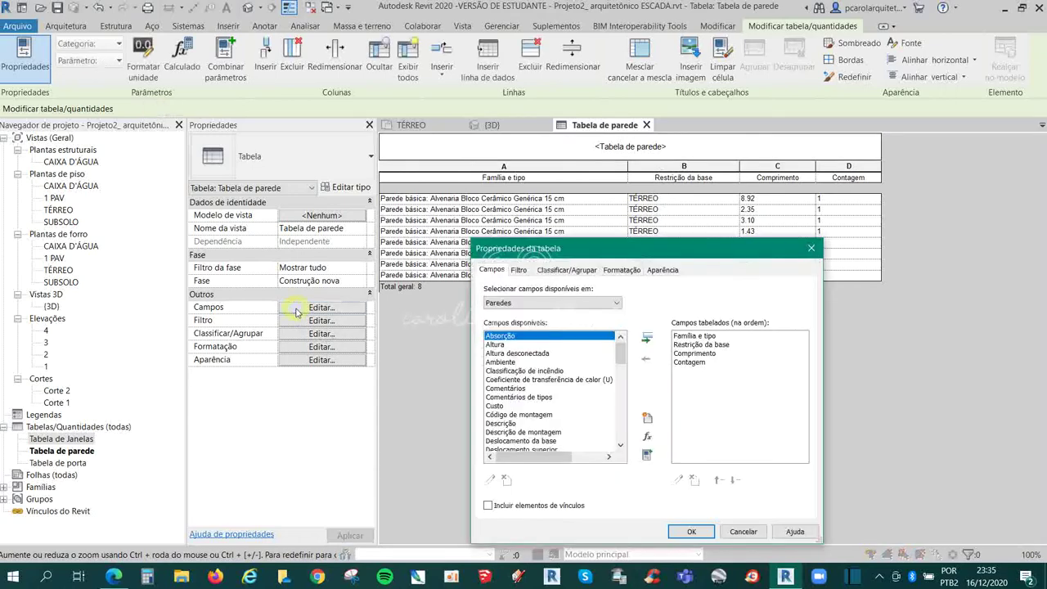
pyautogui.click(695, 345)
pyautogui.click(718, 480)
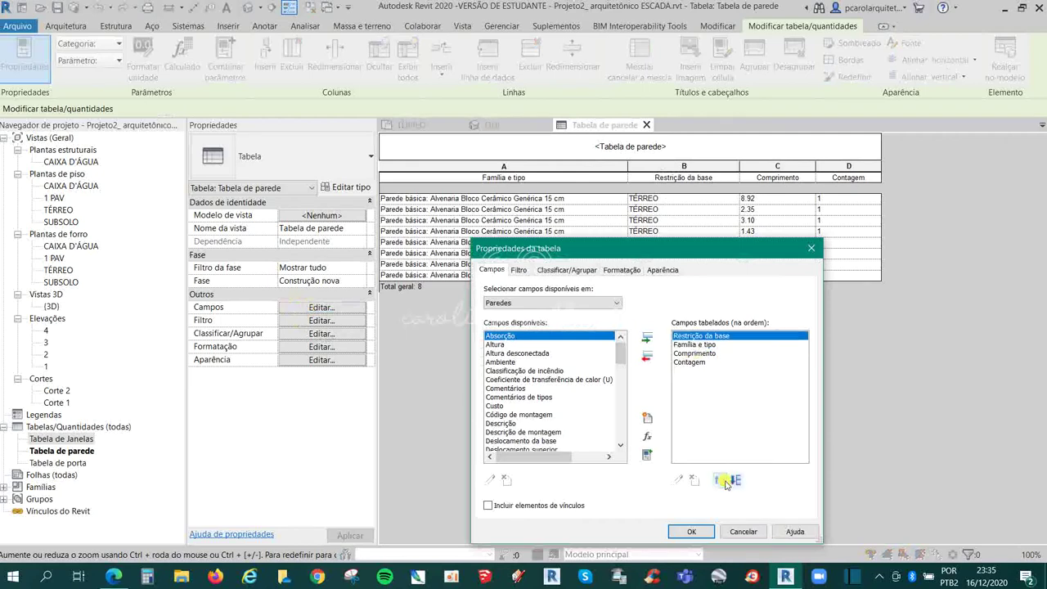
pyautogui.click(691, 532)
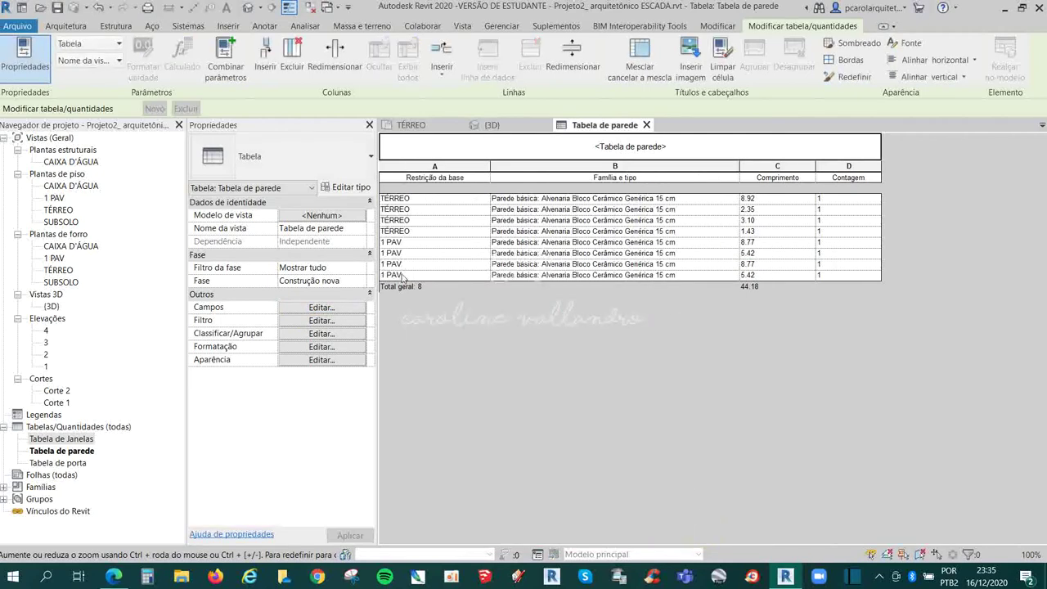
pyautogui.click(302, 333)
# Sort the wall schedule by Restrição da base
pyautogui.click(588, 291)
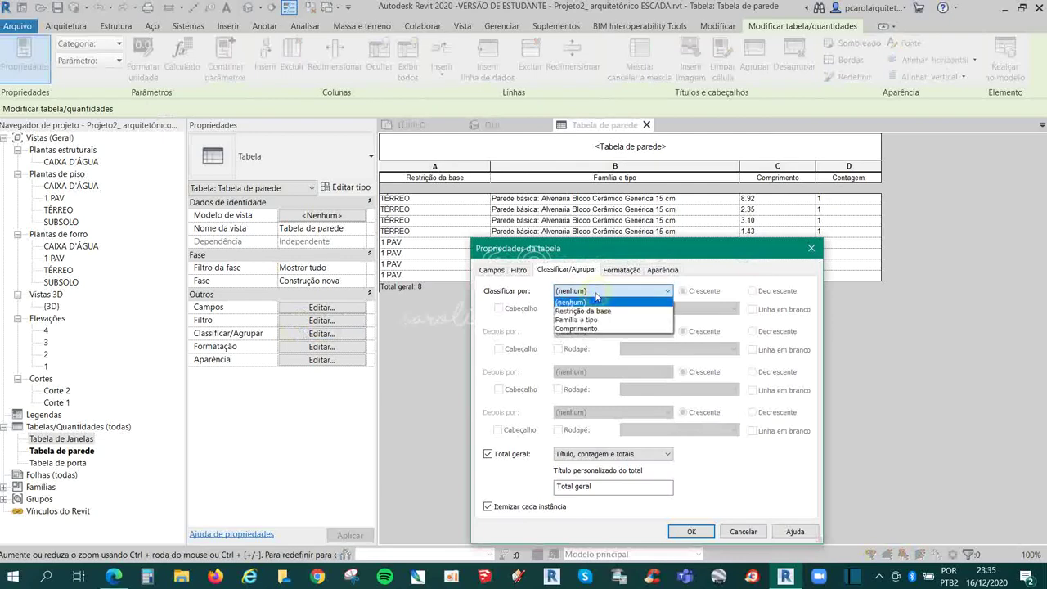
pyautogui.click(589, 302)
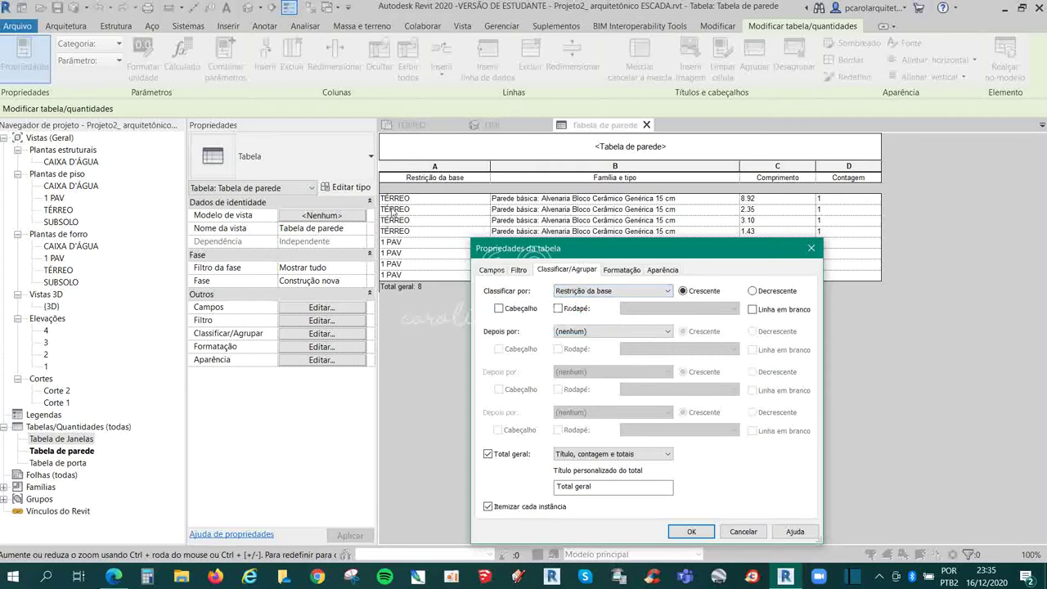
pyautogui.click(703, 532)
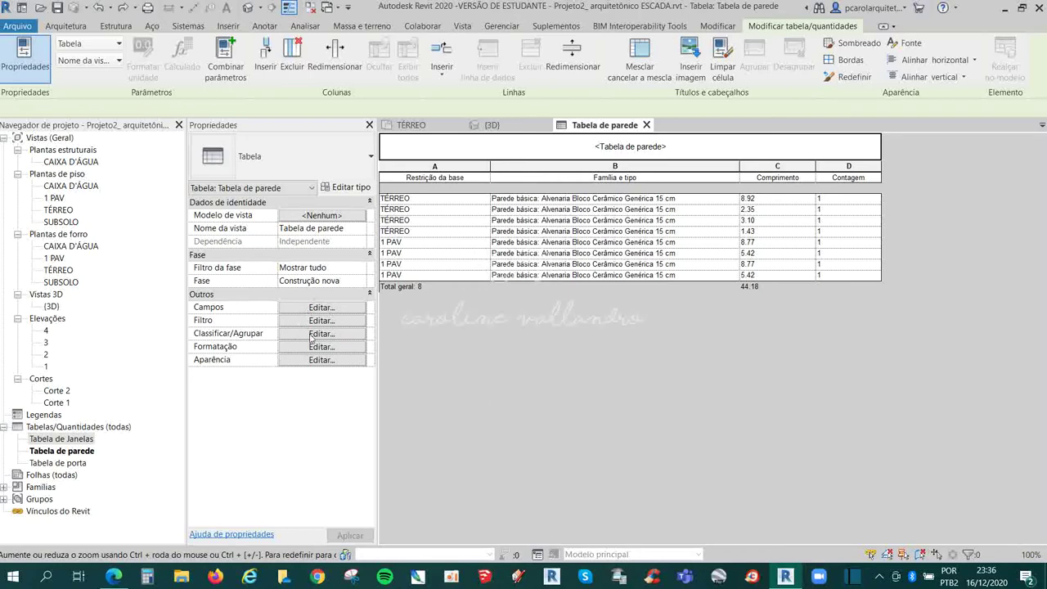
# Add a header row for each Restrição da base group (TÉRREO, 1 PAV)
pyautogui.click(313, 333)
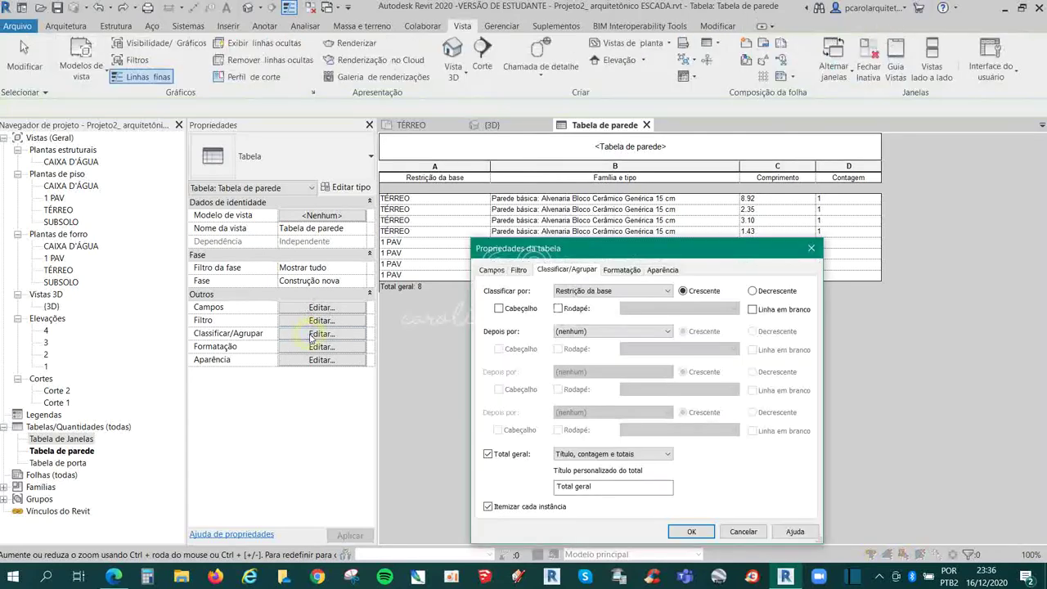
pyautogui.click(596, 292)
pyautogui.click(593, 311)
pyautogui.click(514, 308)
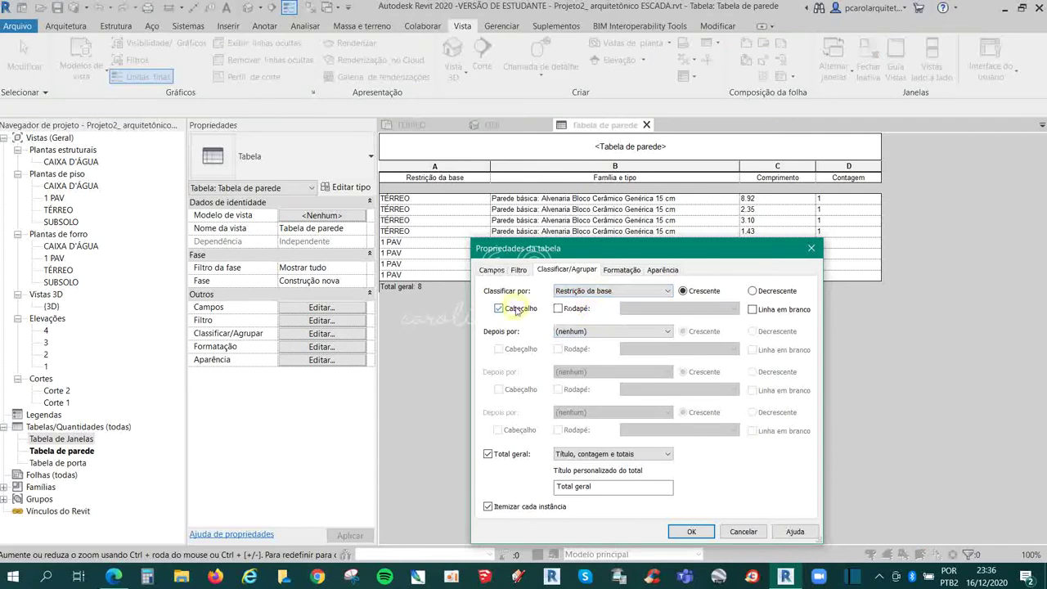
pyautogui.click(691, 531)
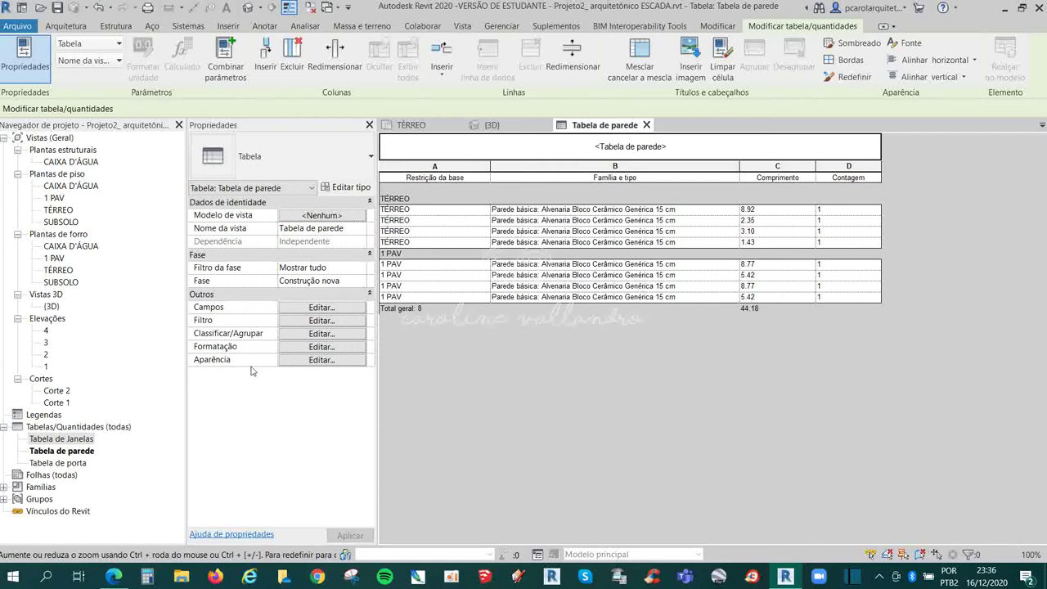
pyautogui.click(250, 334)
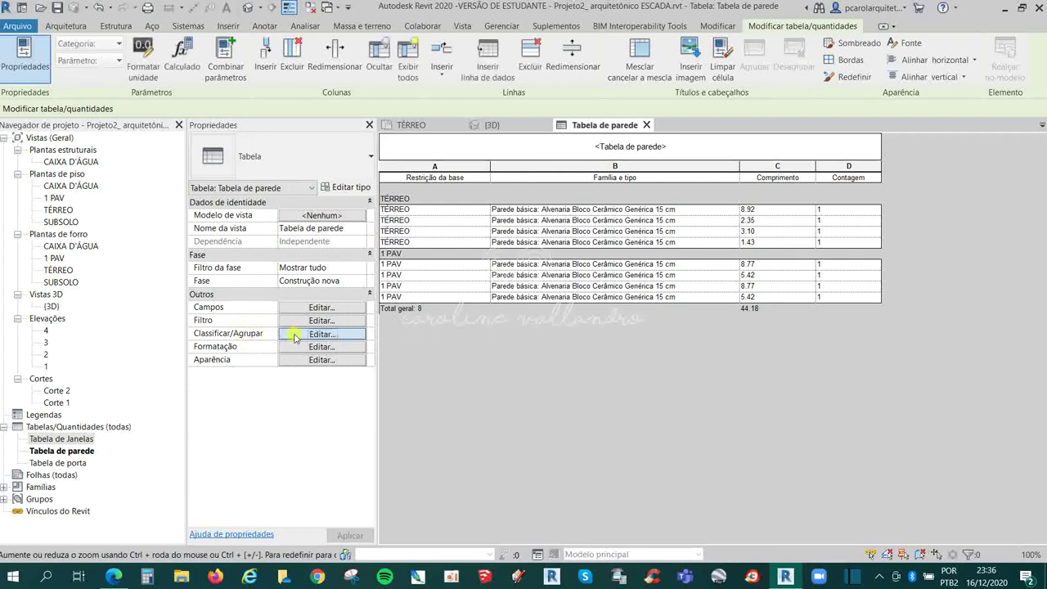
# Untick Itemize every instance so each level shows one row: TÉRREO 15.79, 1 PAV 28.38
pyautogui.click(296, 337)
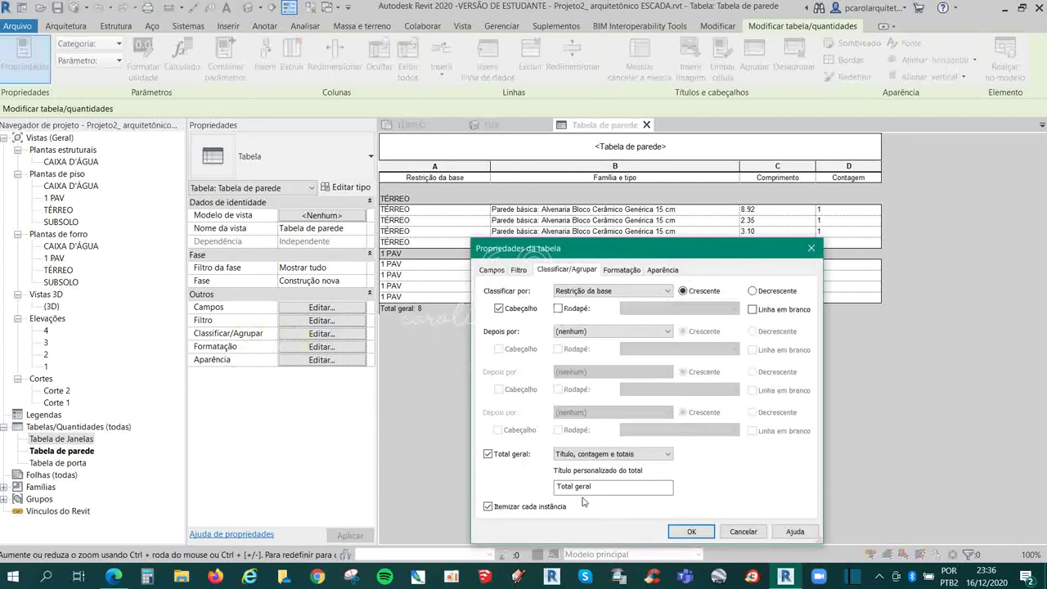
pyautogui.click(488, 508)
pyautogui.click(688, 533)
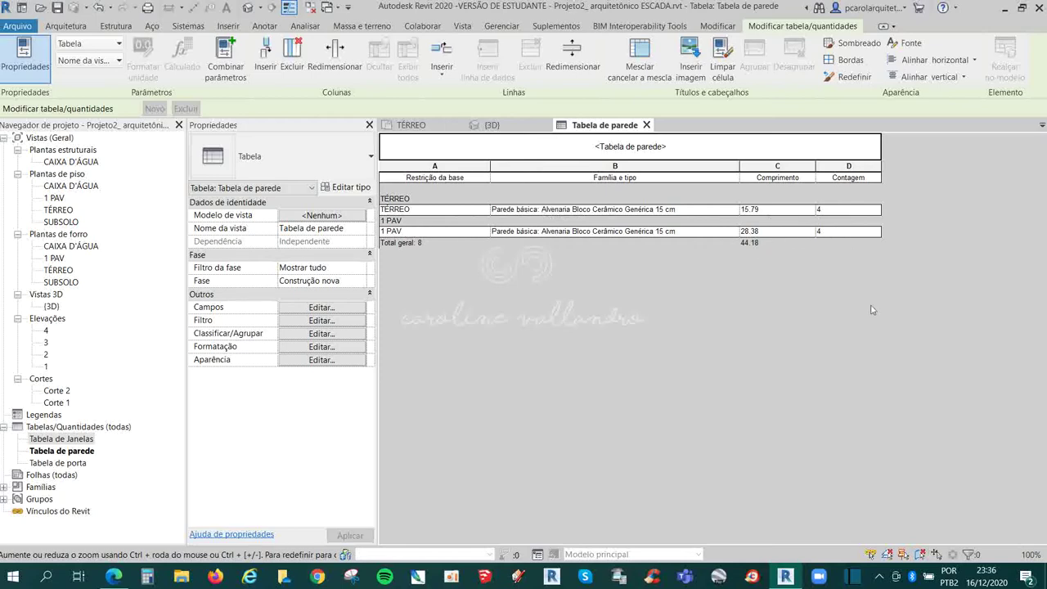
pyautogui.click(491, 125)
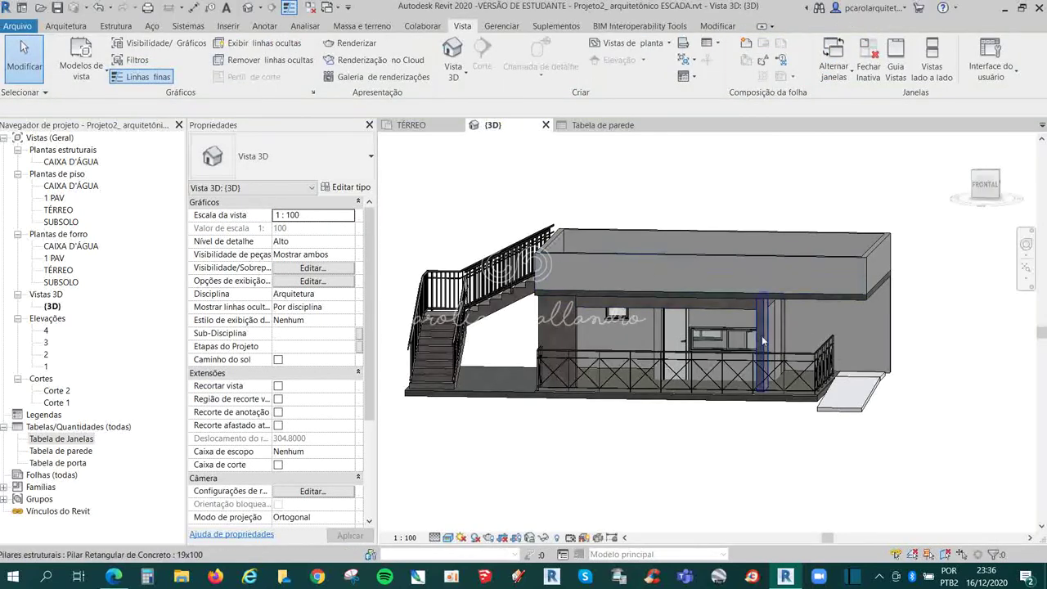
pyautogui.keyDown('shift'); pyautogui.moveTo(762, 335); pyautogui.dragTo(721, 342, button='middle'); pyautogui.keyUp('shift')
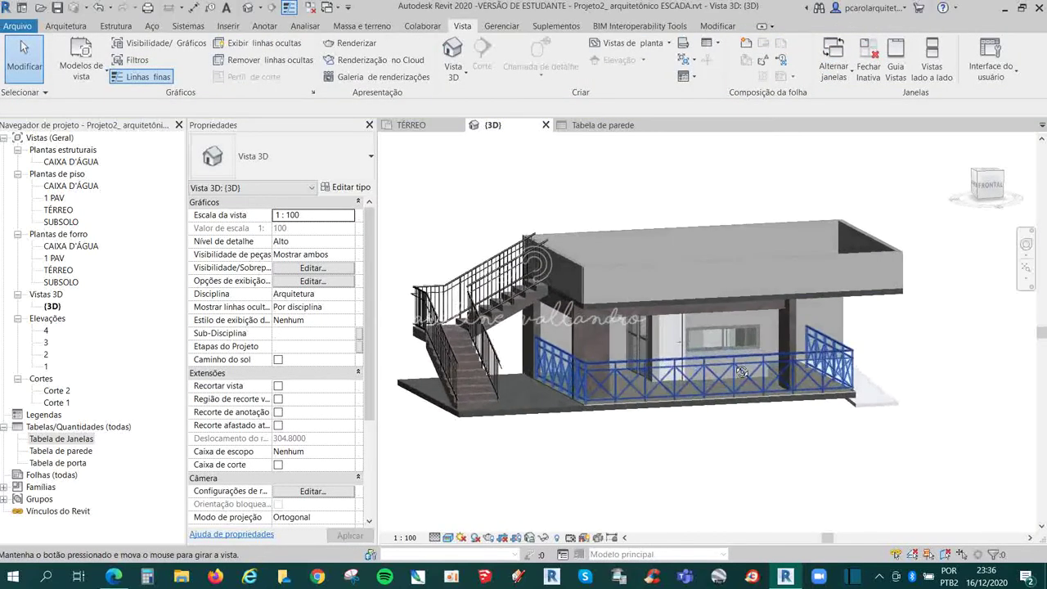
pyautogui.click(597, 125)
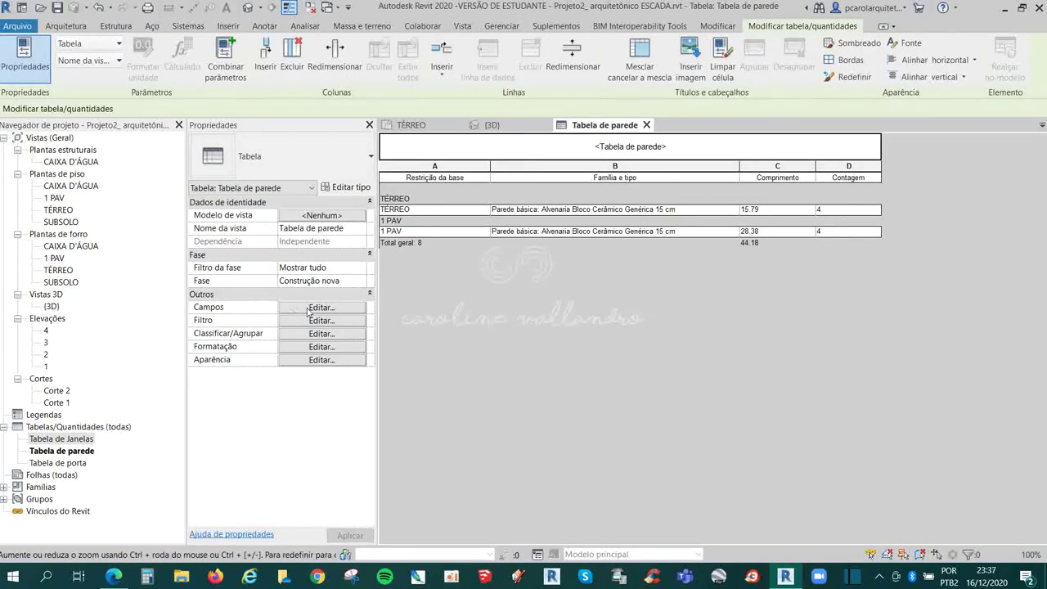
# Add the Volume field to the schedule, placed above Contagem
pyautogui.click(308, 309)
pyautogui.moveTo(622, 362); pyautogui.dragTo(618, 451)
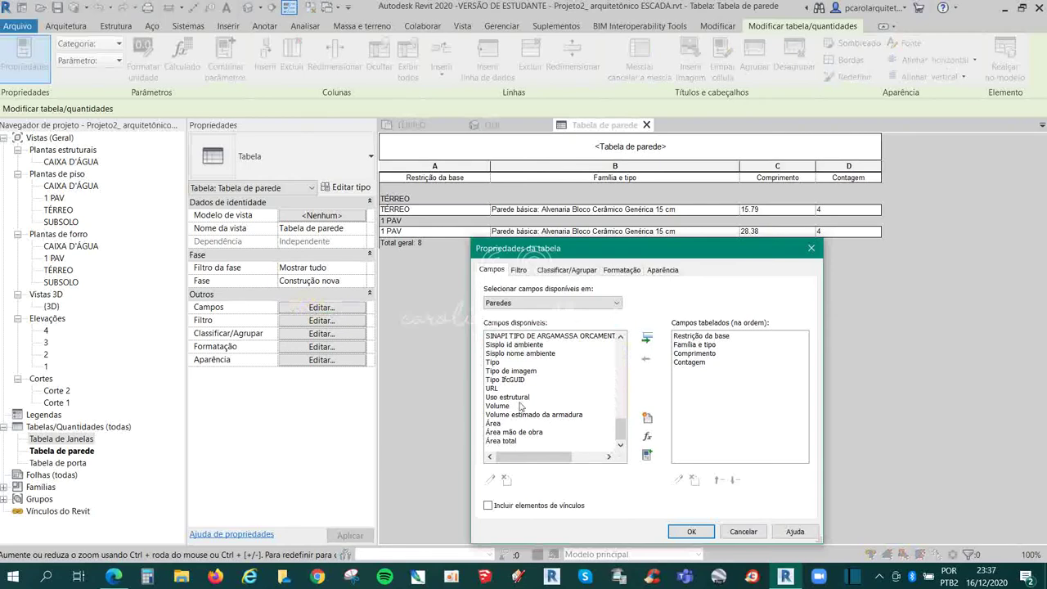
pyautogui.click(508, 406)
pyautogui.click(647, 338)
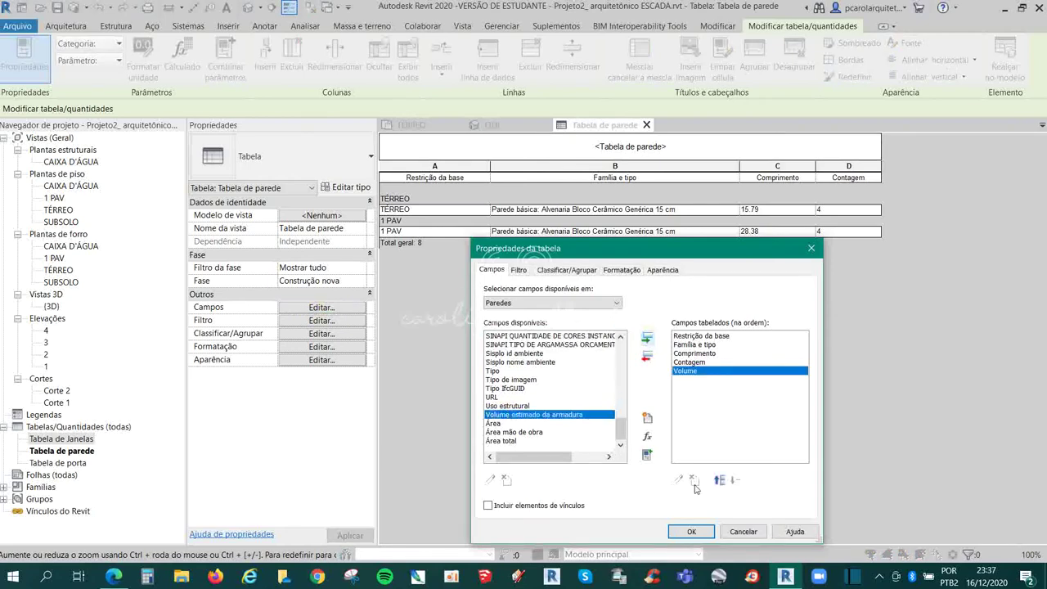
pyautogui.click(721, 483)
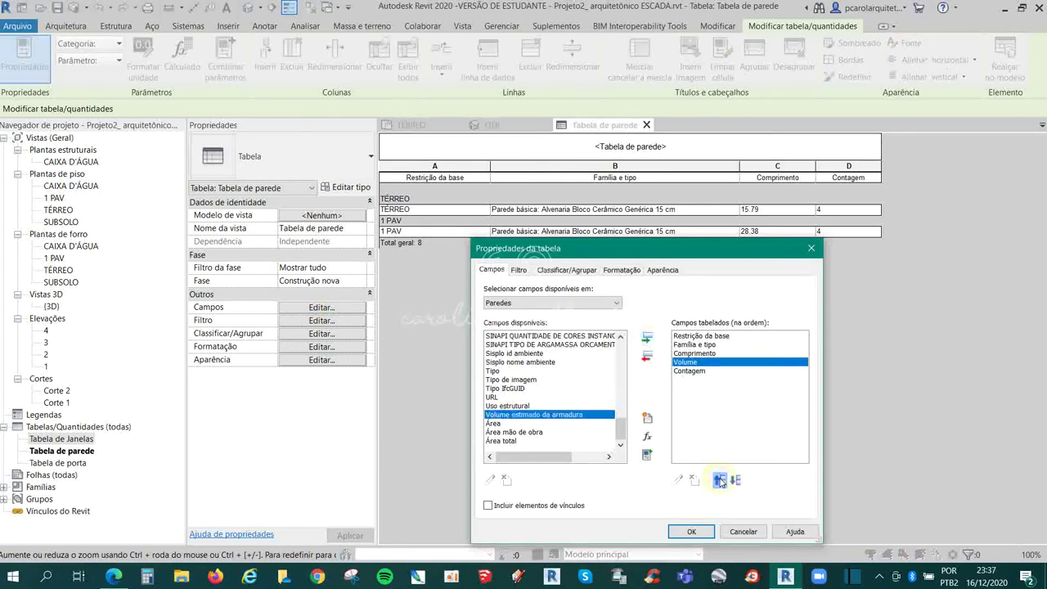
pyautogui.click(694, 530)
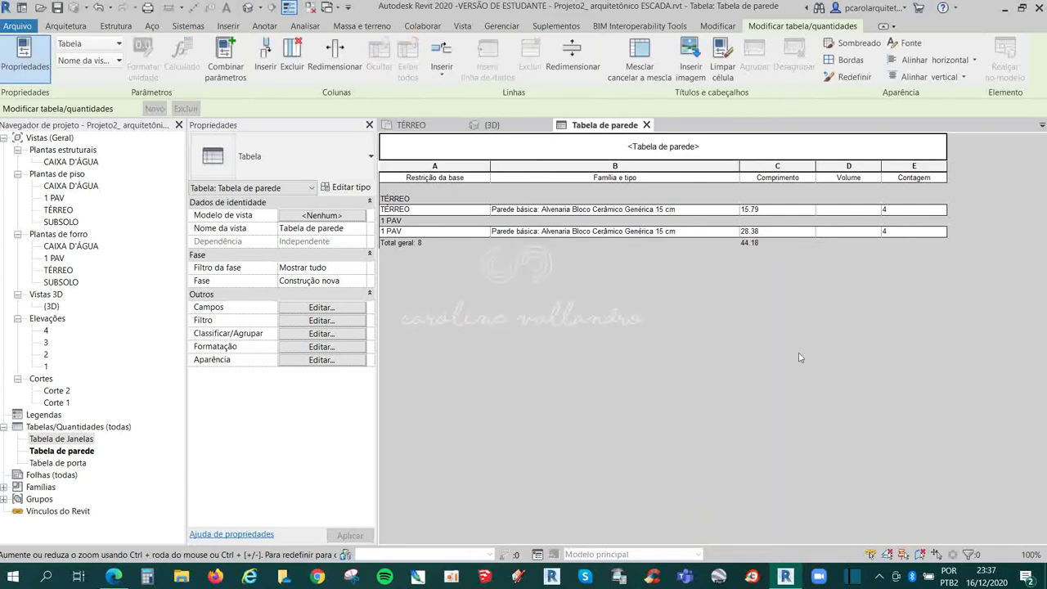
# Check the empty Volume cells for the levels, then close the Tabela de parede tab
pyautogui.click(851, 232)
pyautogui.click(853, 210)
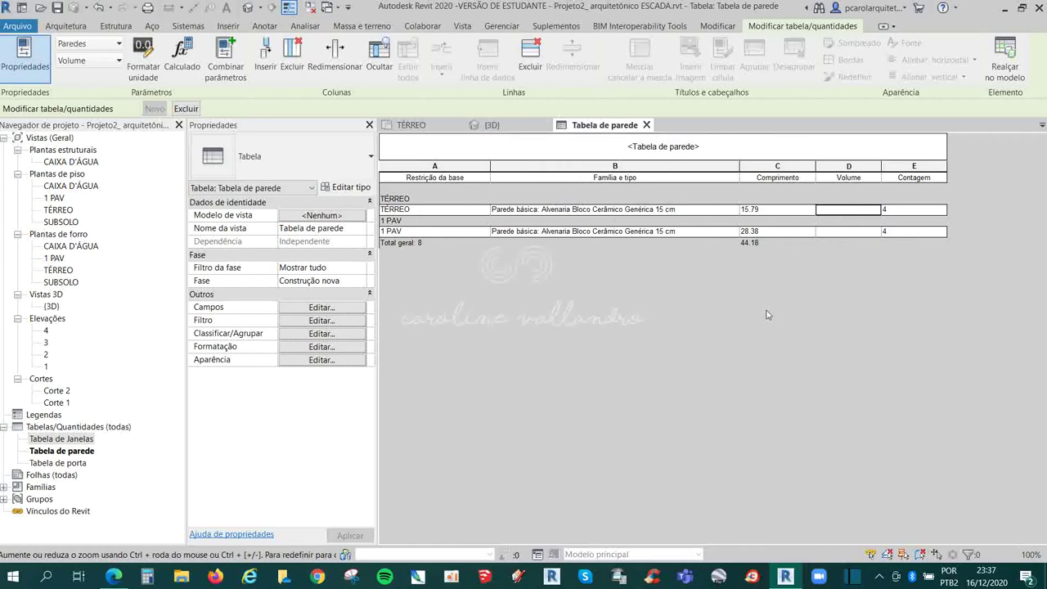
pyautogui.click(647, 126)
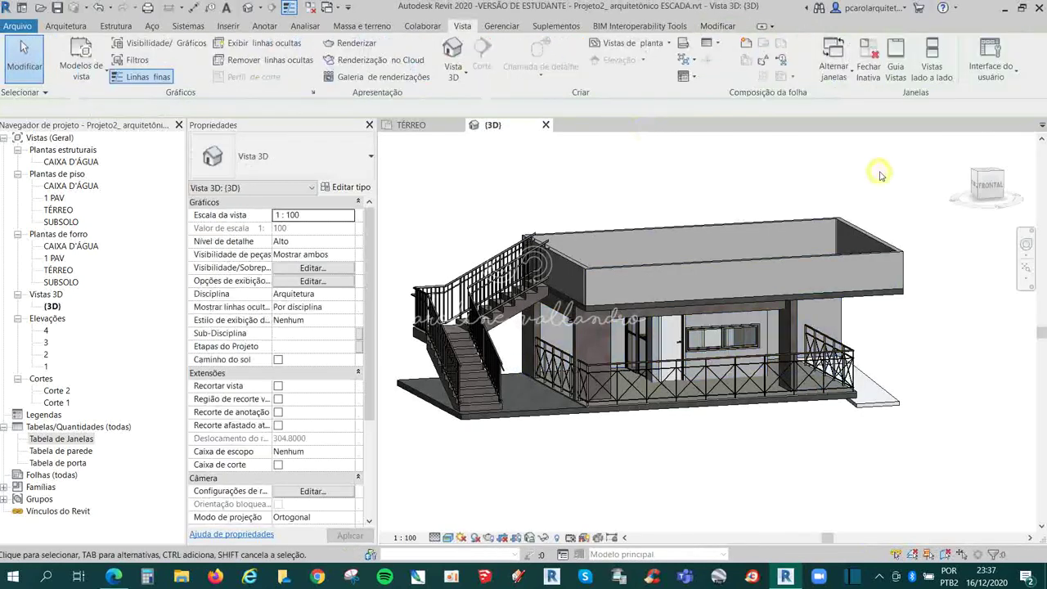
# From a front view, create a <Multi-Categorias> material takeoff in the Construção nova phase
pyautogui.click(986, 187)
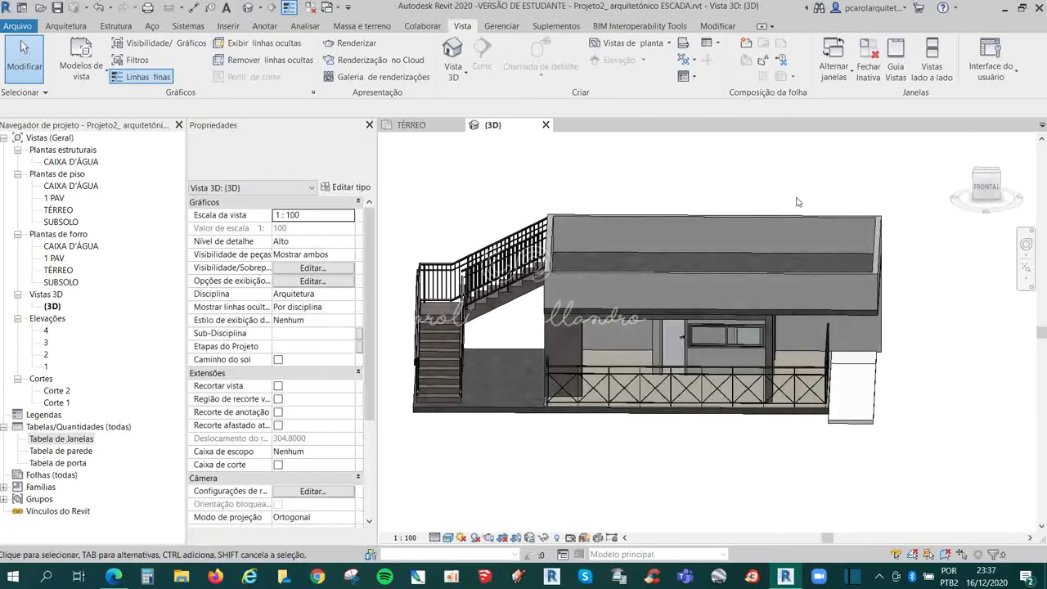
pyautogui.click(709, 44)
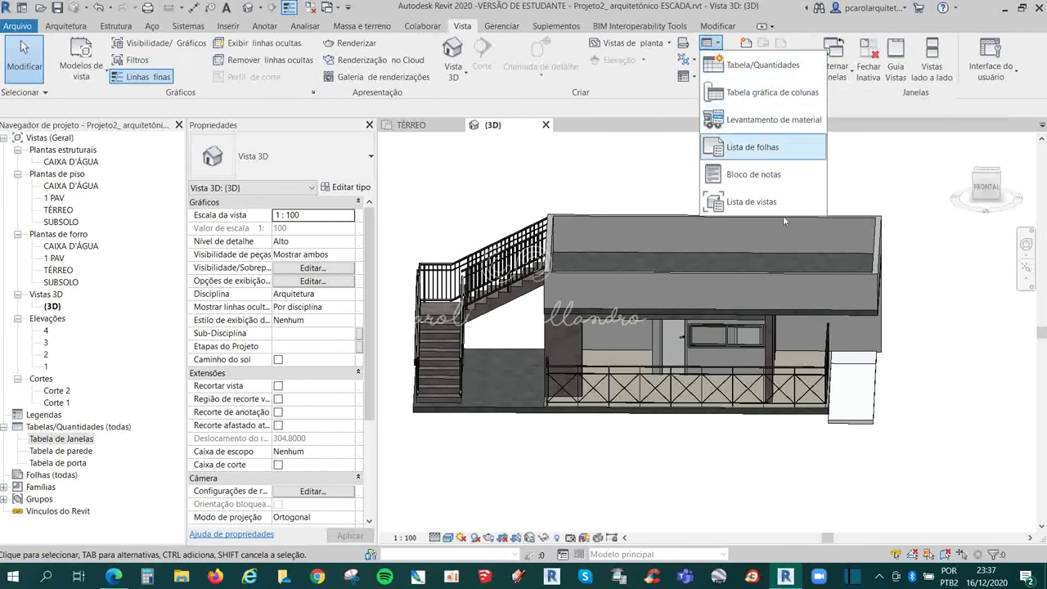
pyautogui.click(753, 120)
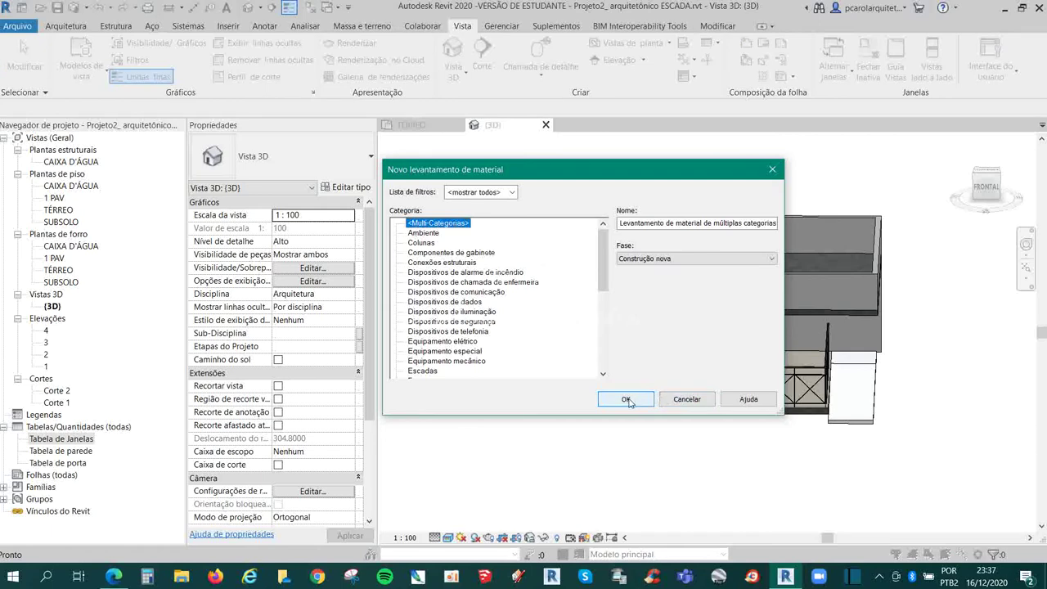
pyautogui.moveTo(603, 279); pyautogui.dragTo(602, 358)
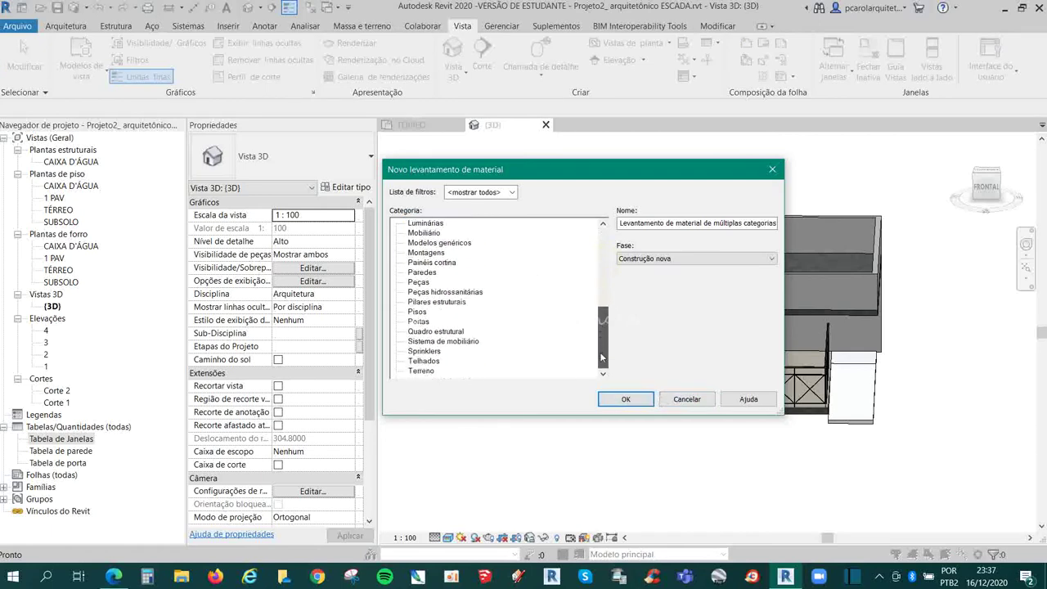
pyautogui.scroll(2, 419, 266)
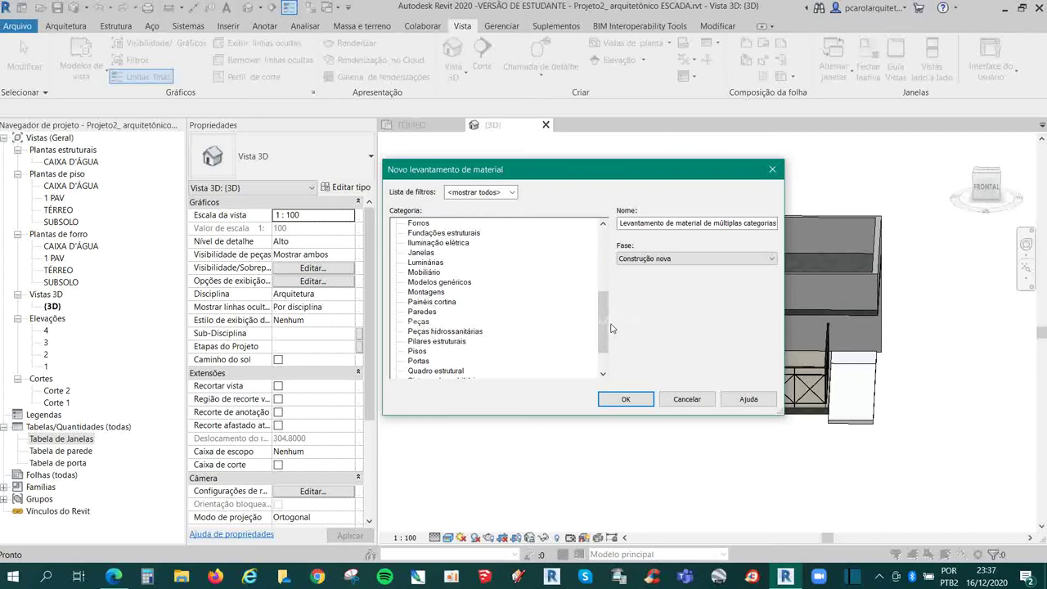
pyautogui.moveTo(605, 319); pyautogui.dragTo(606, 257)
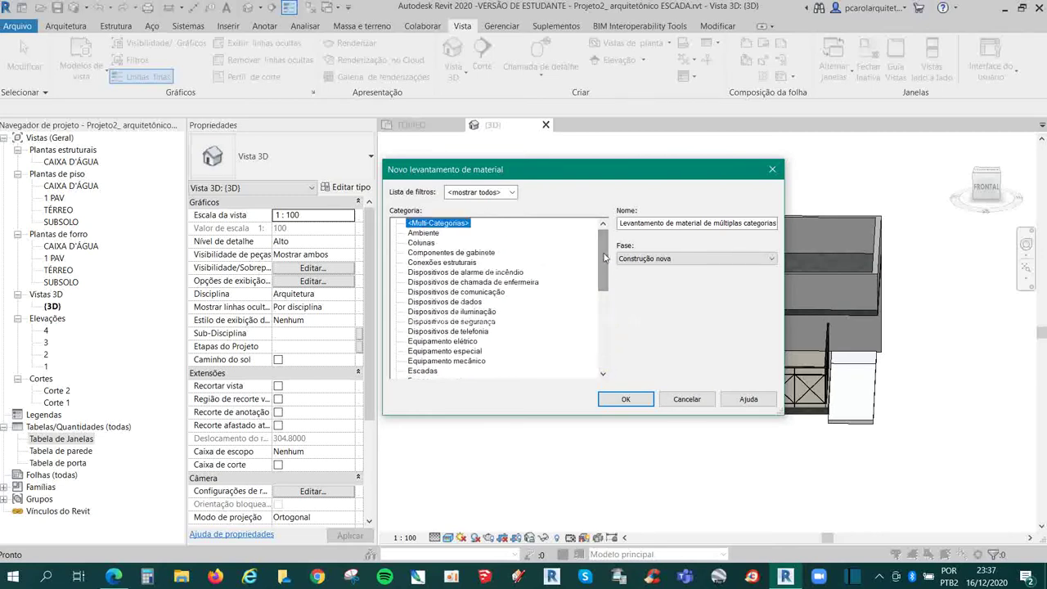
pyautogui.click(632, 401)
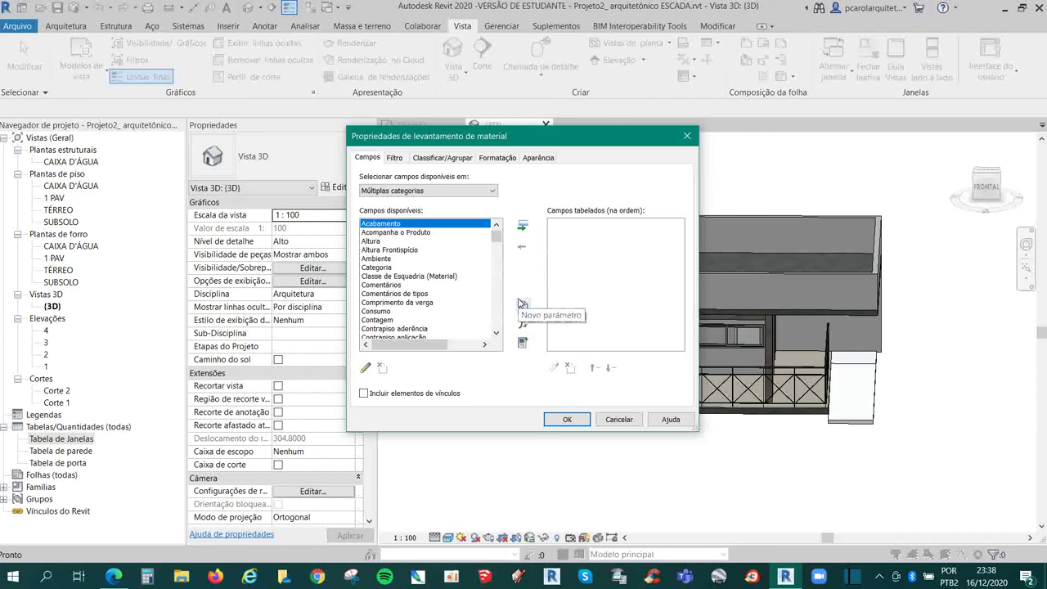
# Add the Família e tipo and Material: Nome fields to the takeoff
pyautogui.moveTo(496, 234)
pyautogui.mouseDown()
pyautogui.moveTo(500, 298)
pyautogui.moveTo(513, 308)
pyautogui.moveTo(506, 265)
pyautogui.mouseUp()
pyautogui.click(479, 241)
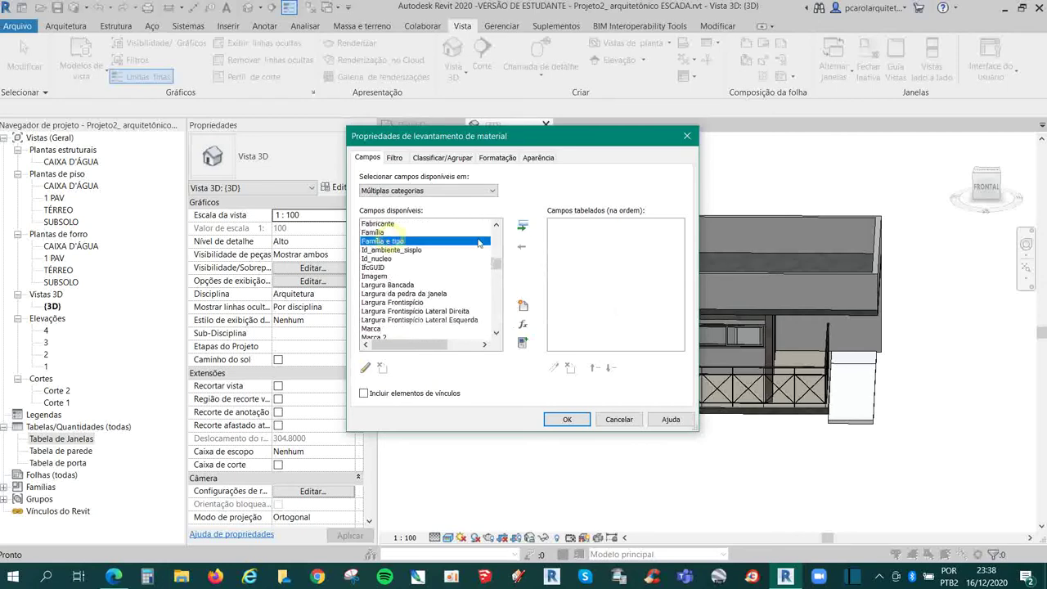
pyautogui.click(523, 226)
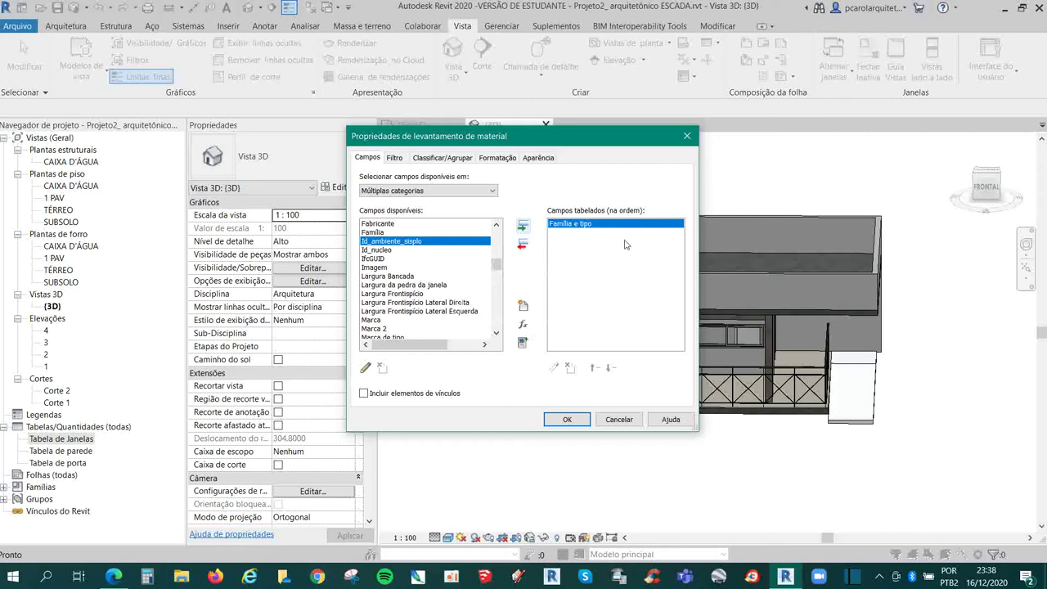
pyautogui.scroll(-1, 496, 270)
pyautogui.scroll(-2, 496, 270)
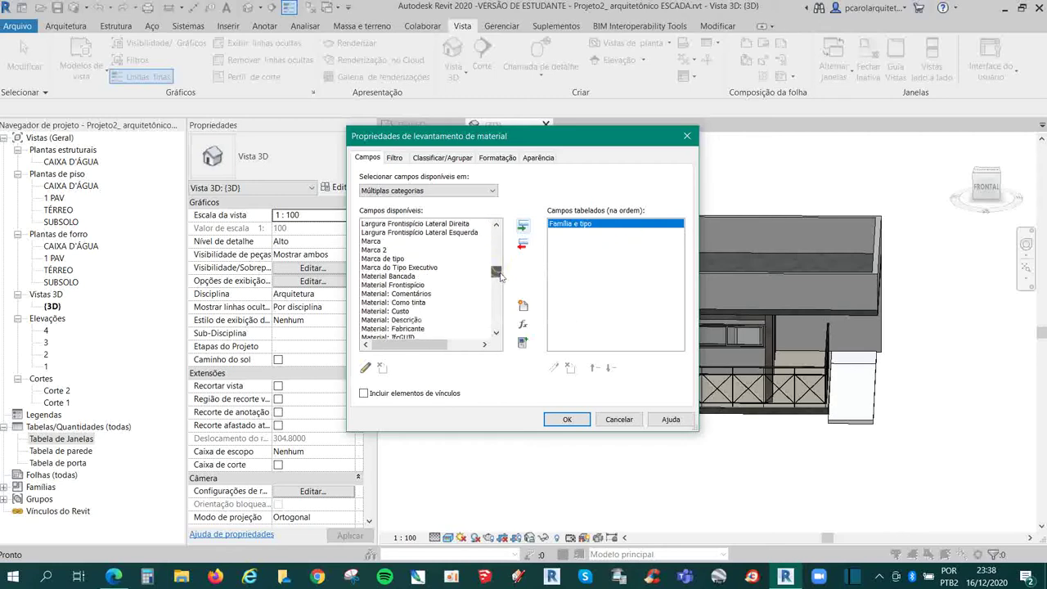
pyautogui.scroll(-1, 412, 309)
pyautogui.scroll(-1, 412, 310)
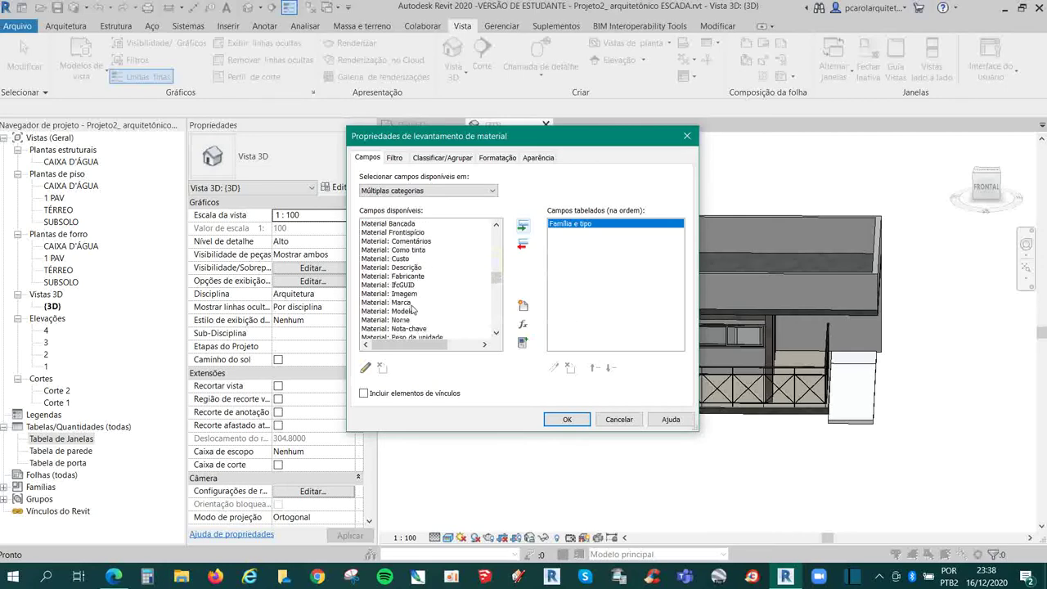
pyautogui.click(406, 320)
pyautogui.click(523, 227)
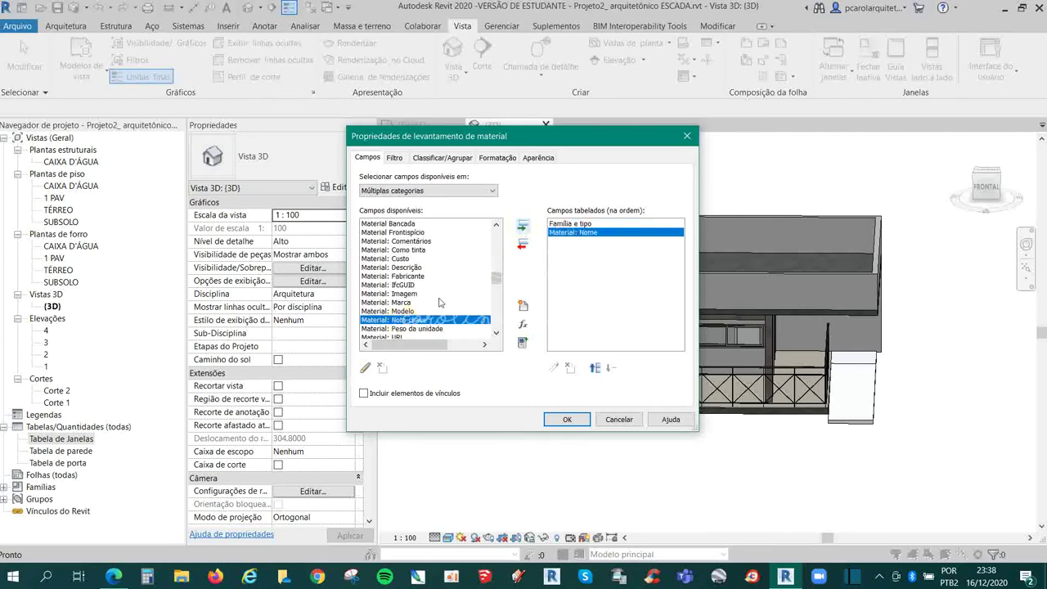
# Add Material: Volume and Material: Descrição fields, then generate the takeoff
pyautogui.scroll(1, 455, 277)
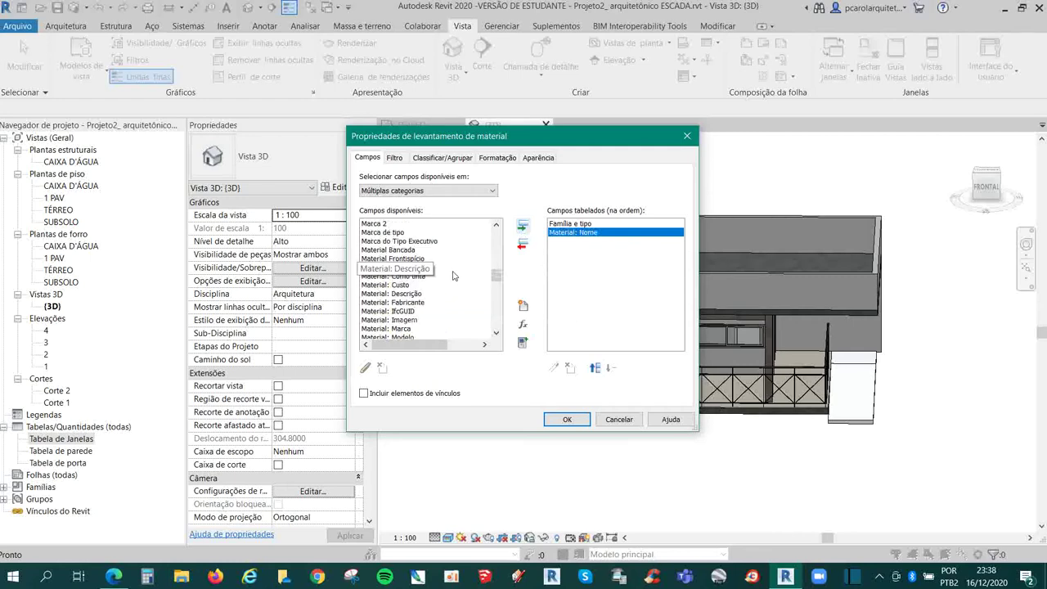
pyautogui.scroll(-1, 499, 283)
pyautogui.scroll(-1, 496, 284)
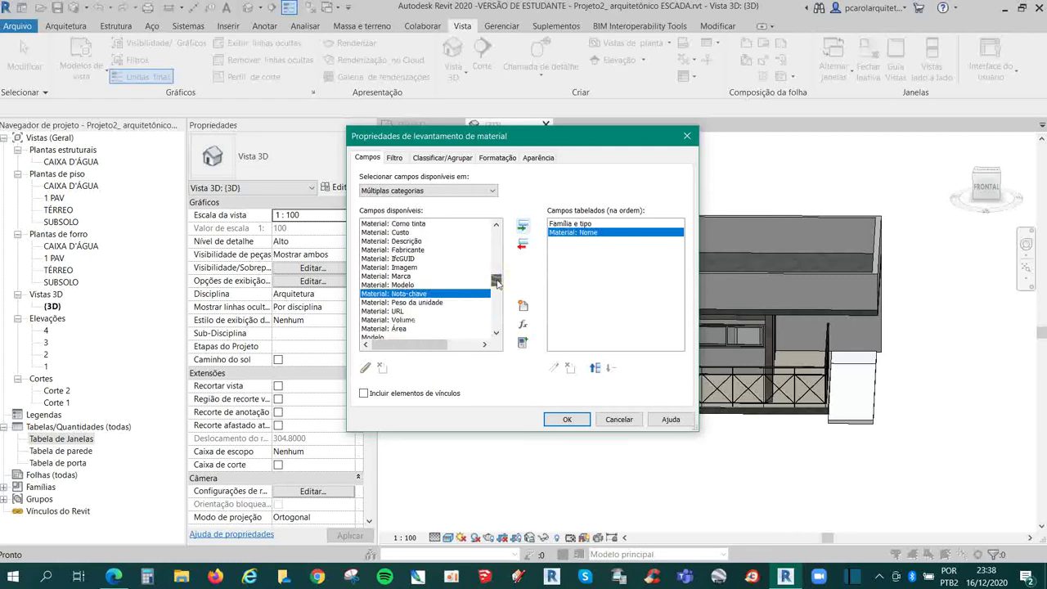
pyautogui.click(417, 320)
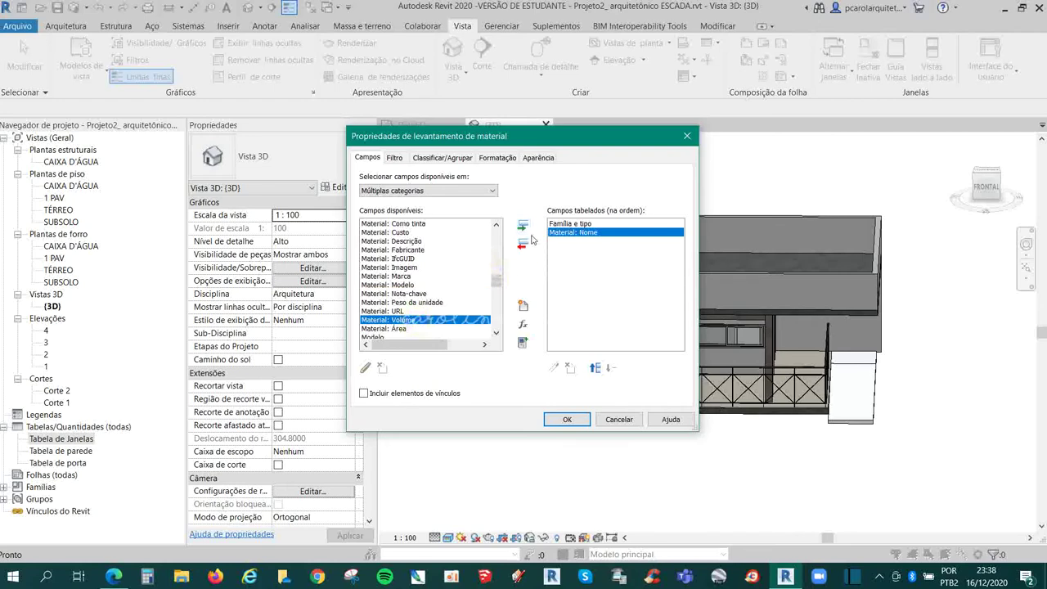
pyautogui.click(523, 226)
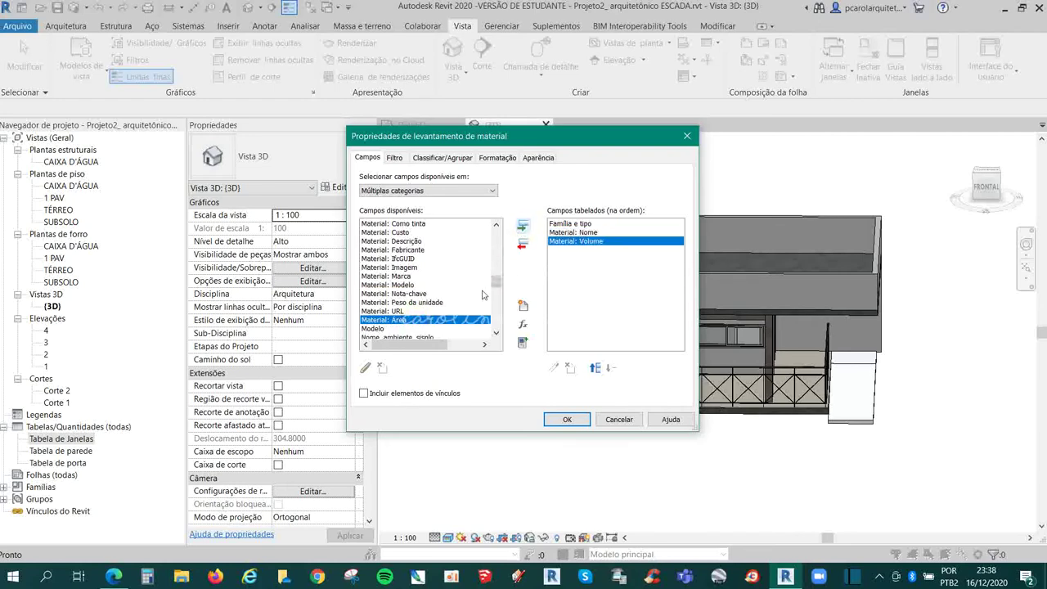
pyautogui.click(420, 242)
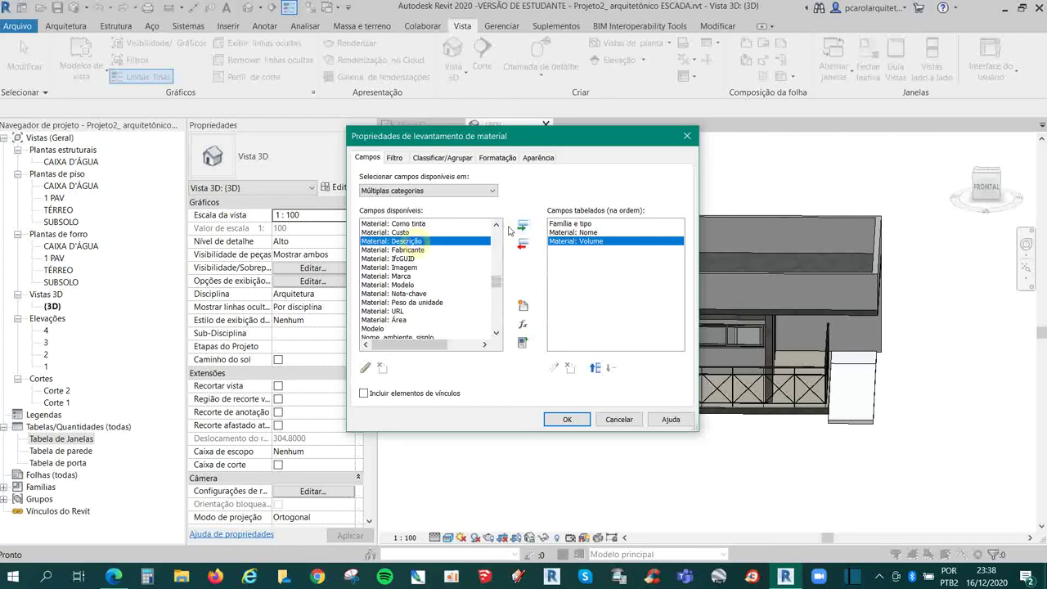
pyautogui.click(524, 225)
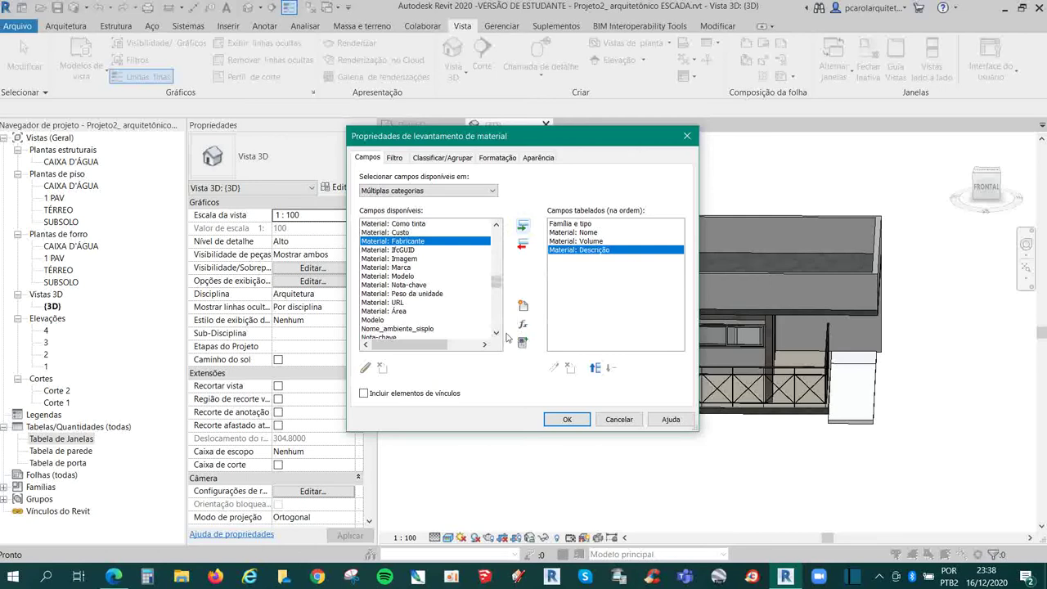
pyautogui.click(572, 419)
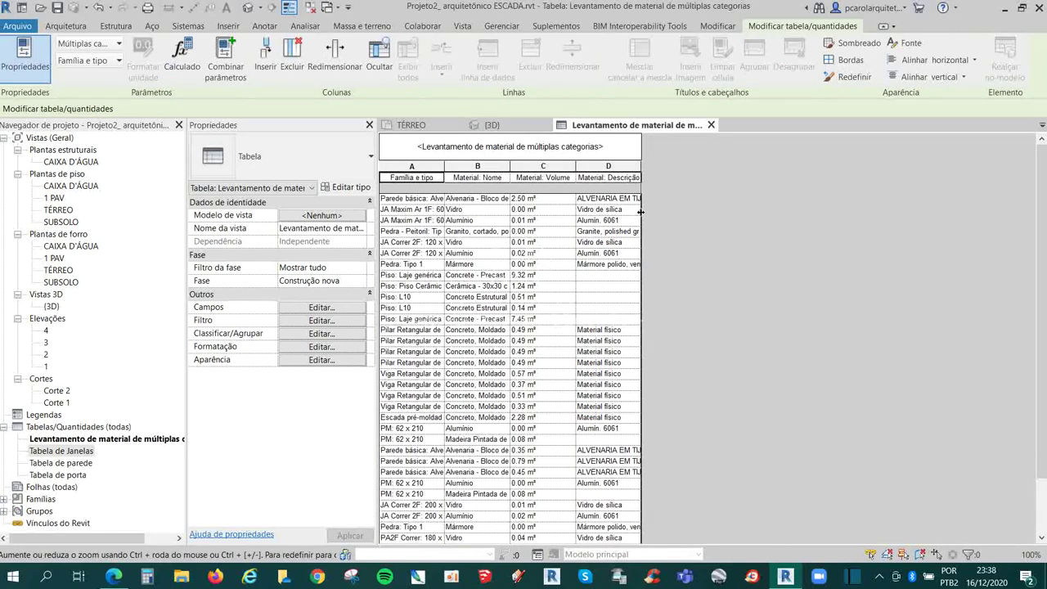
# Widen the Material: Descrição, Material: Nome and Família e tipo columns to show full text
pyautogui.moveTo(641, 216); pyautogui.dragTo(740, 225)
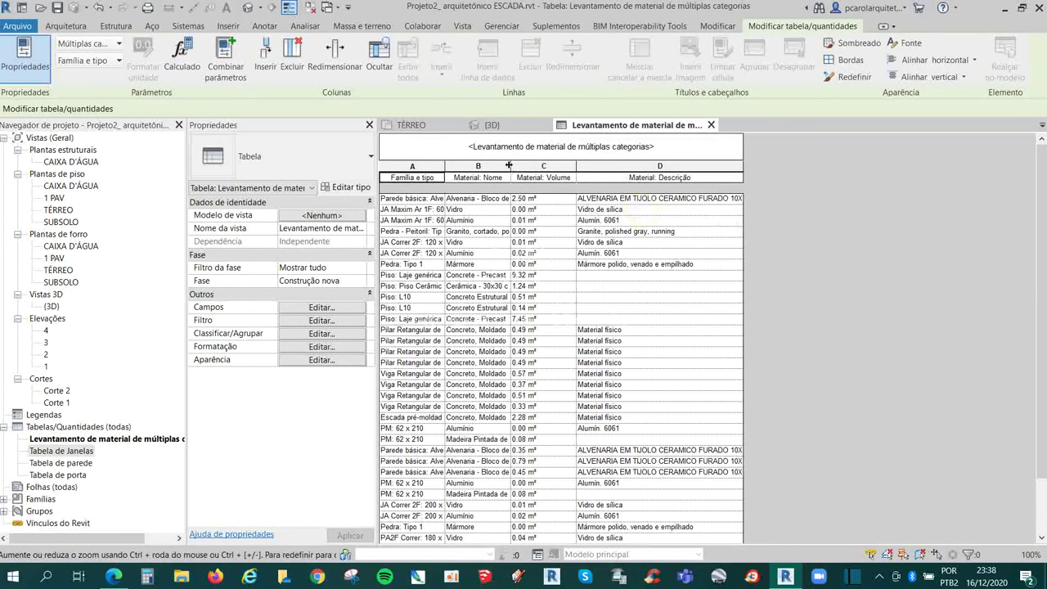
pyautogui.moveTo(511, 177); pyautogui.dragTo(619, 169)
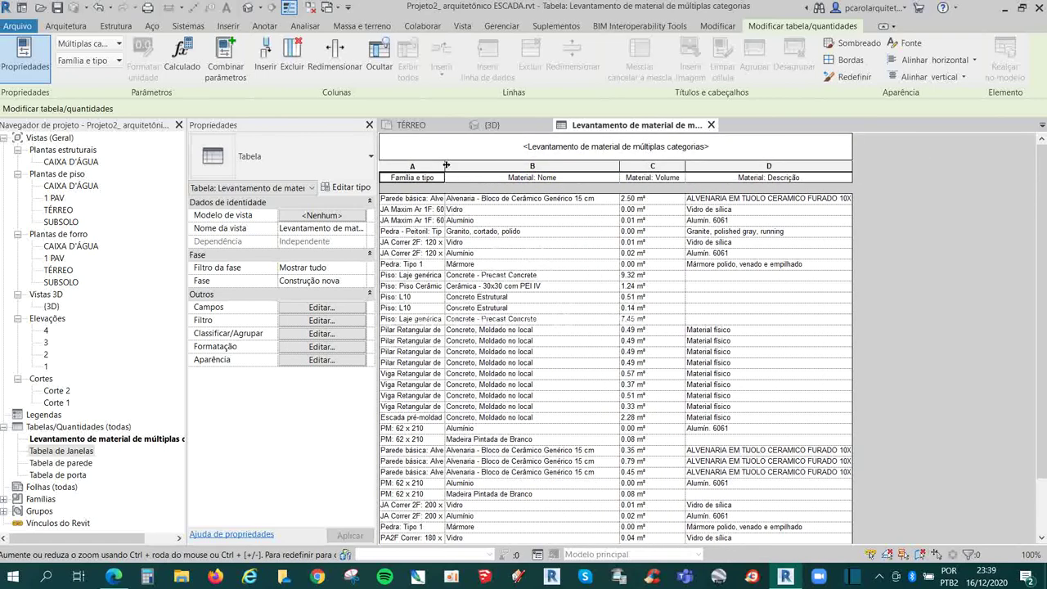
pyautogui.moveTo(446, 166); pyautogui.dragTo(549, 174)
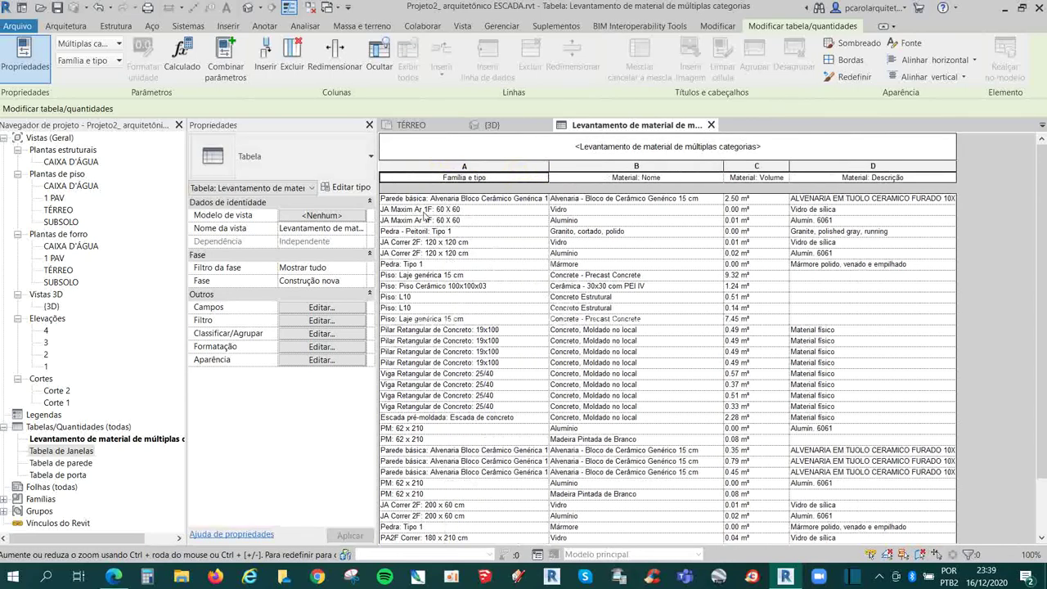
# Review the takeoff's material volumes for walls, windows, doors, floors, pillars, beams and the precast stair
pyautogui.scroll(-1, 448, 258)
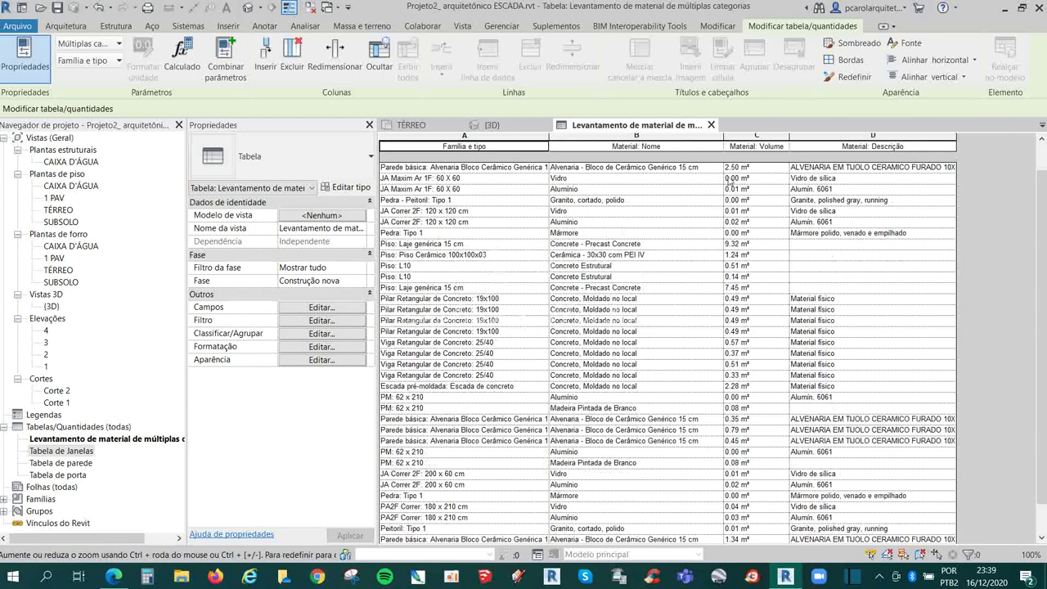
pyautogui.scroll(-1, 767, 174)
pyautogui.scroll(1, 767, 175)
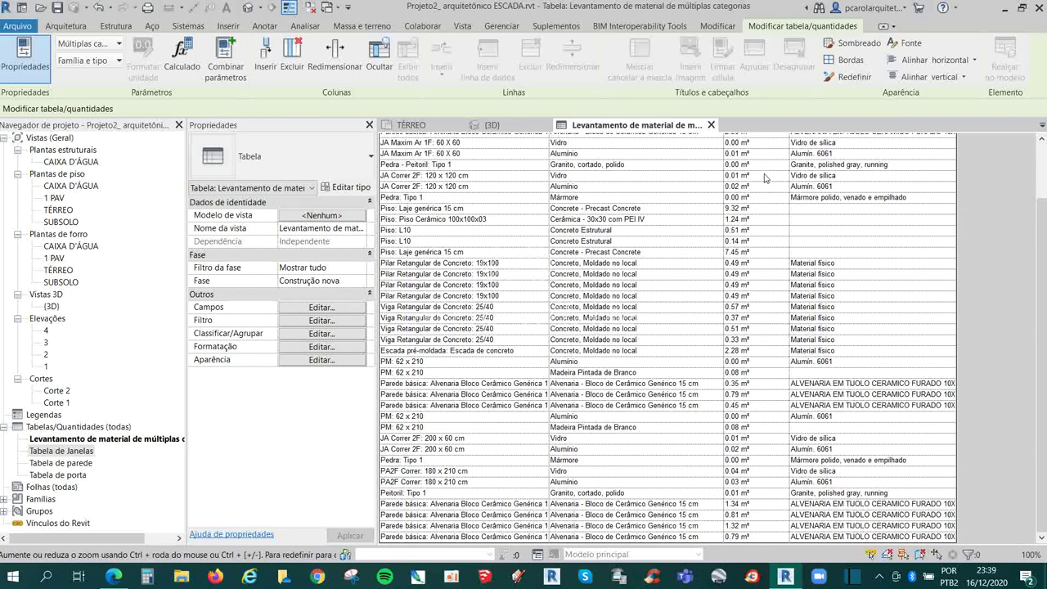
pyautogui.scroll(1, 763, 192)
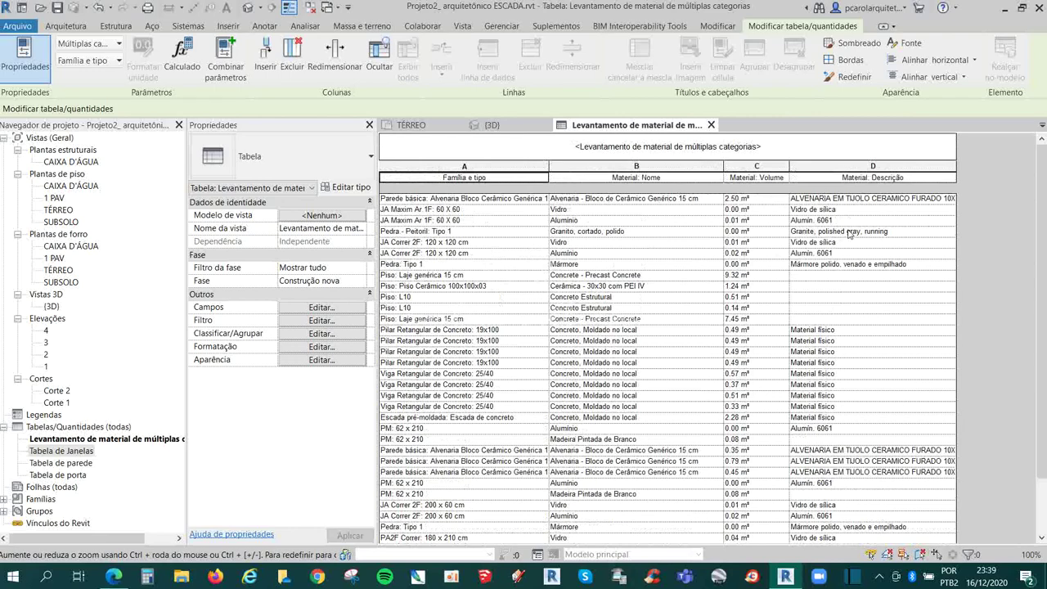
pyautogui.scroll(-2, 851, 231)
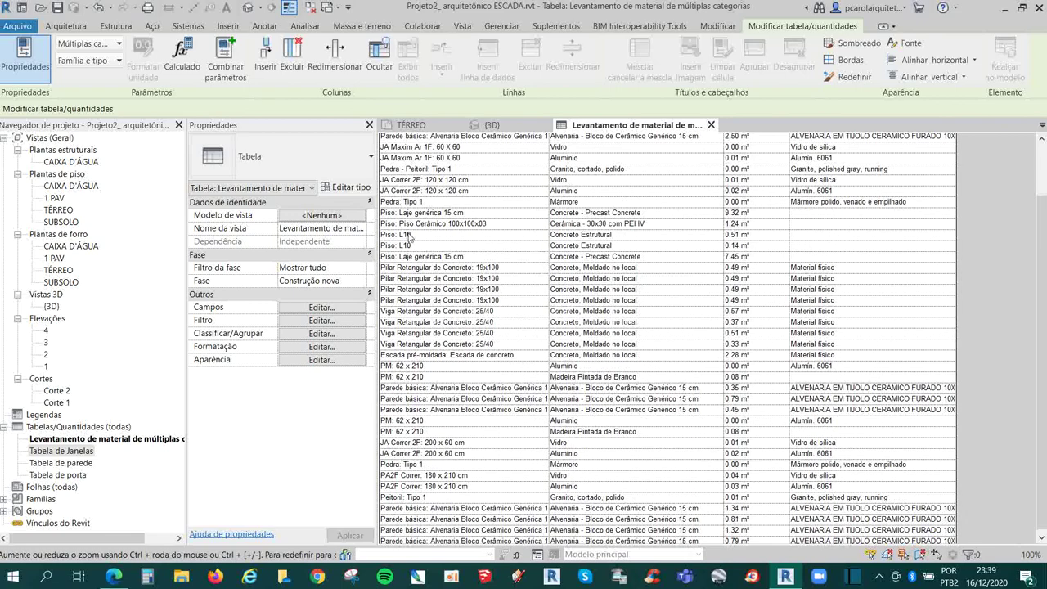
pyautogui.scroll(-1, 425, 256)
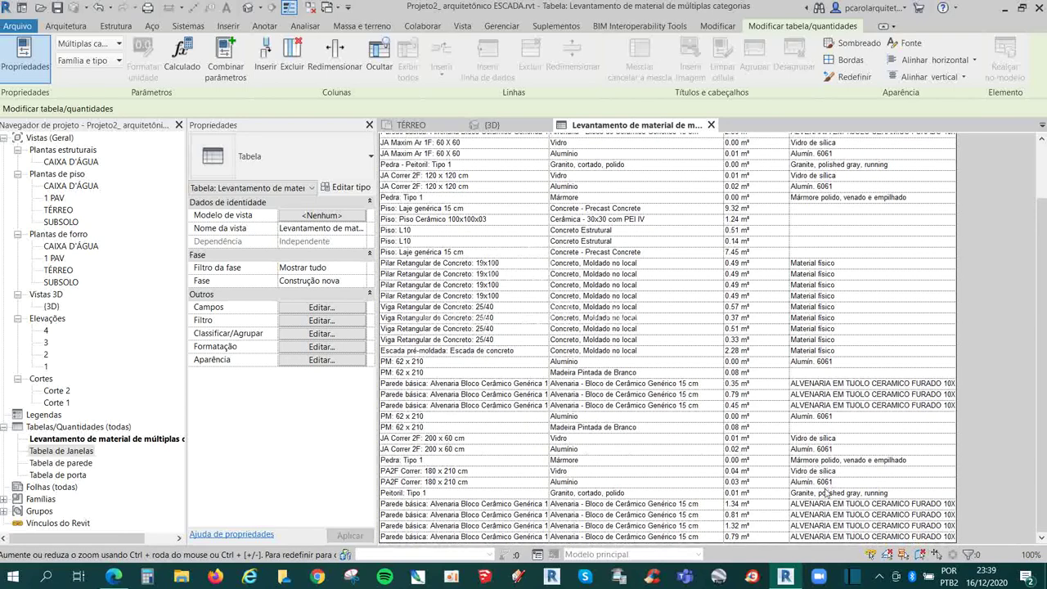
pyautogui.scroll(2, 802, 483)
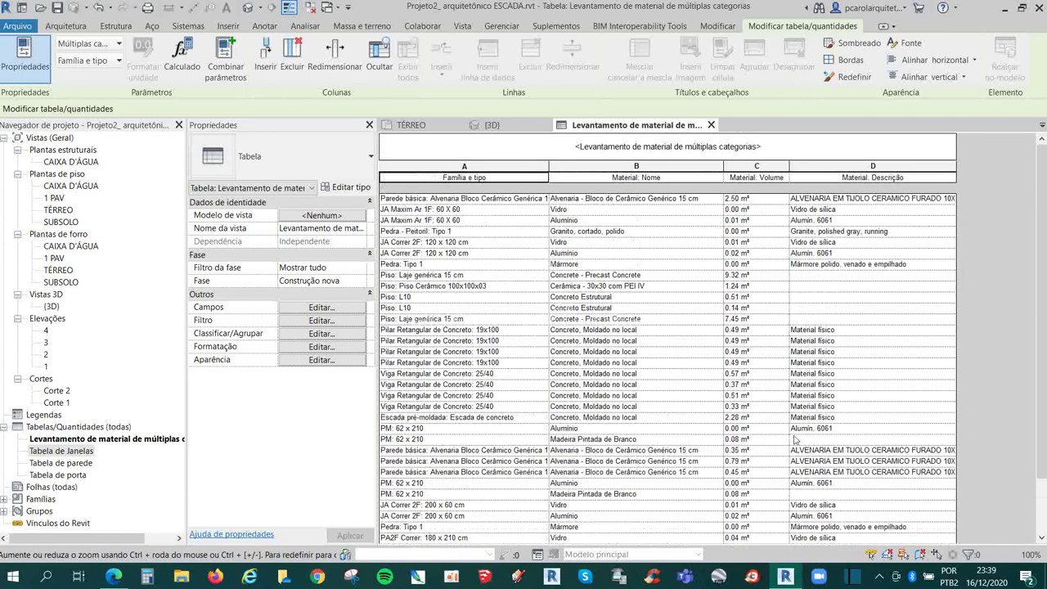
pyautogui.scroll(-2, 788, 382)
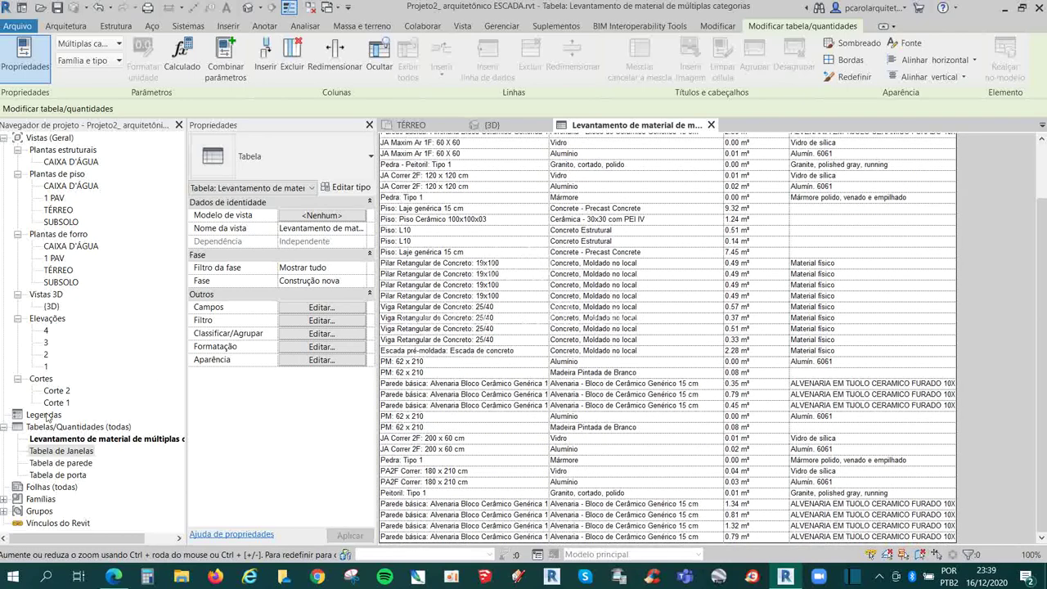